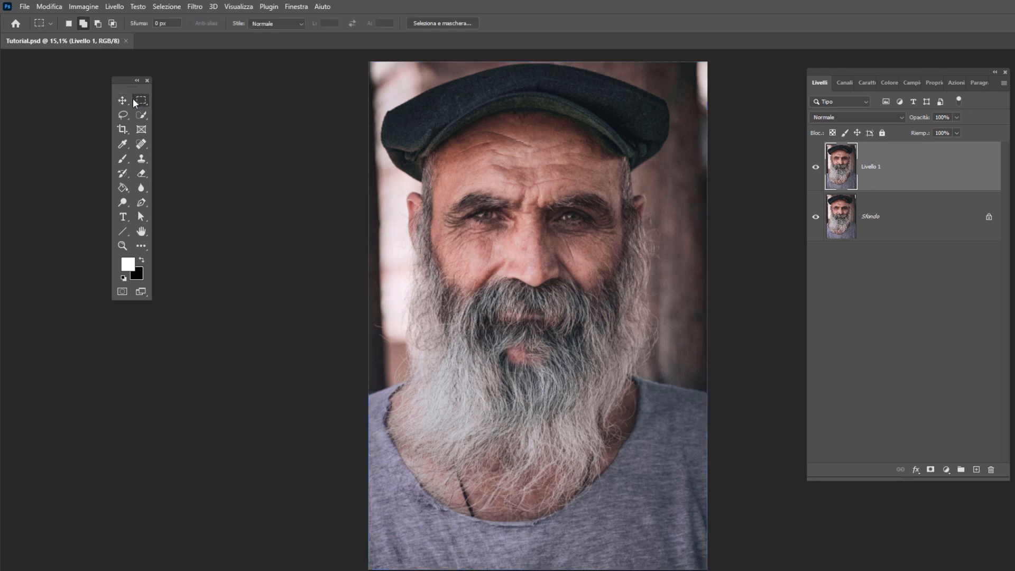
# Step: Start a Calculations operation on Tutorial.psd with Livello 1 as the layer for both sources
pyautogui.click(81, 8)
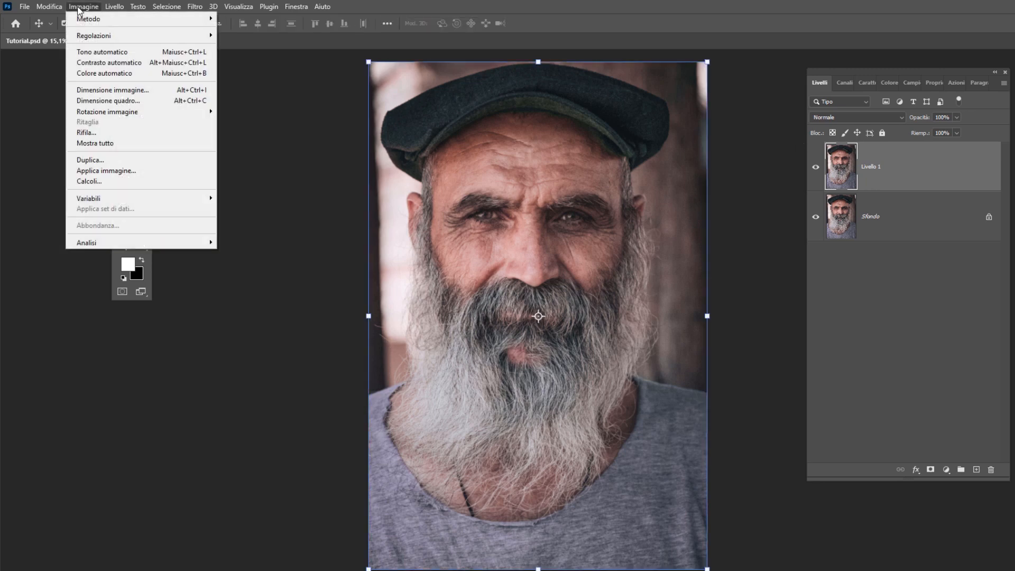
pyautogui.click(93, 181)
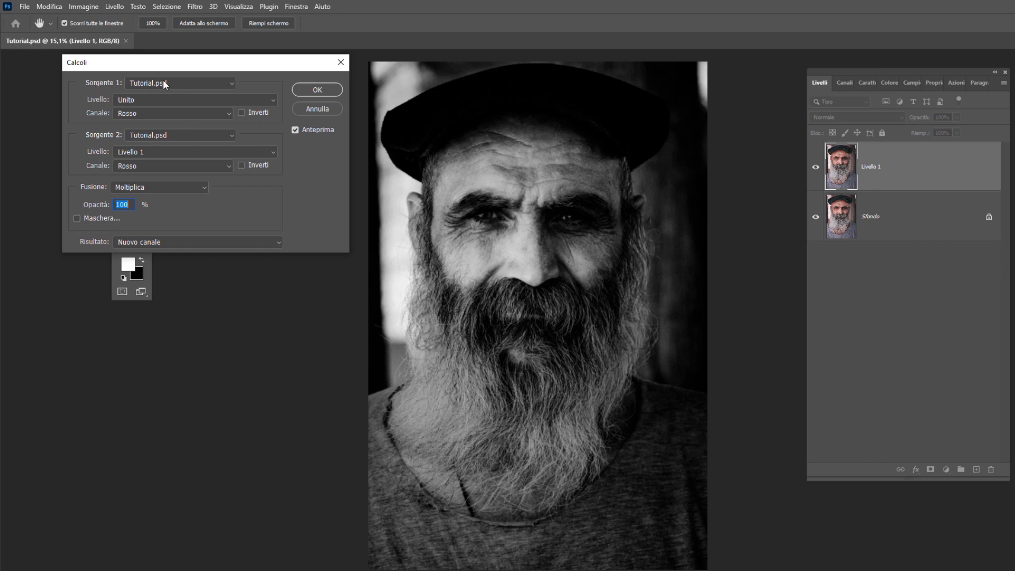
pyautogui.click(131, 137)
pyautogui.click(138, 101)
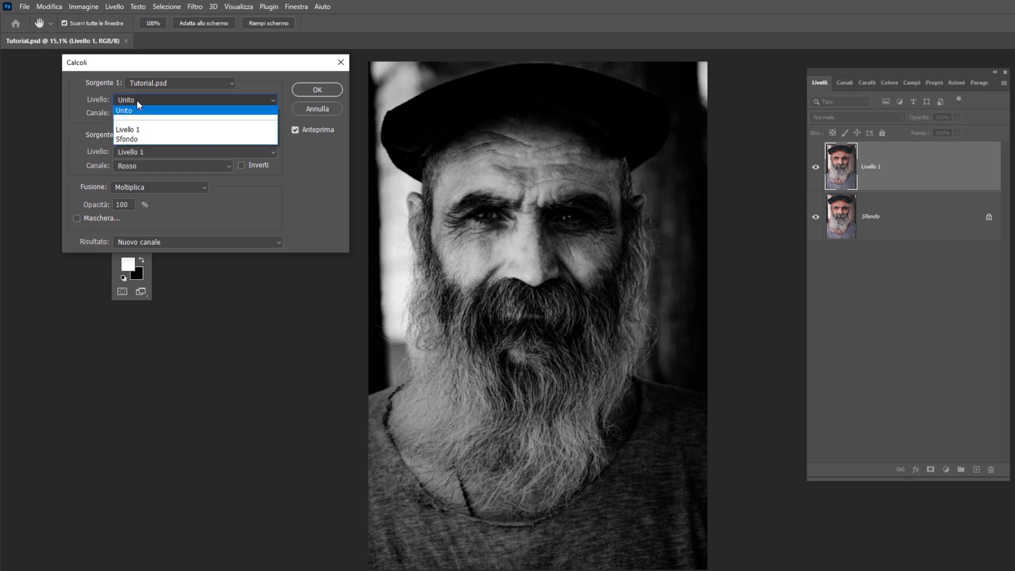
pyautogui.click(136, 130)
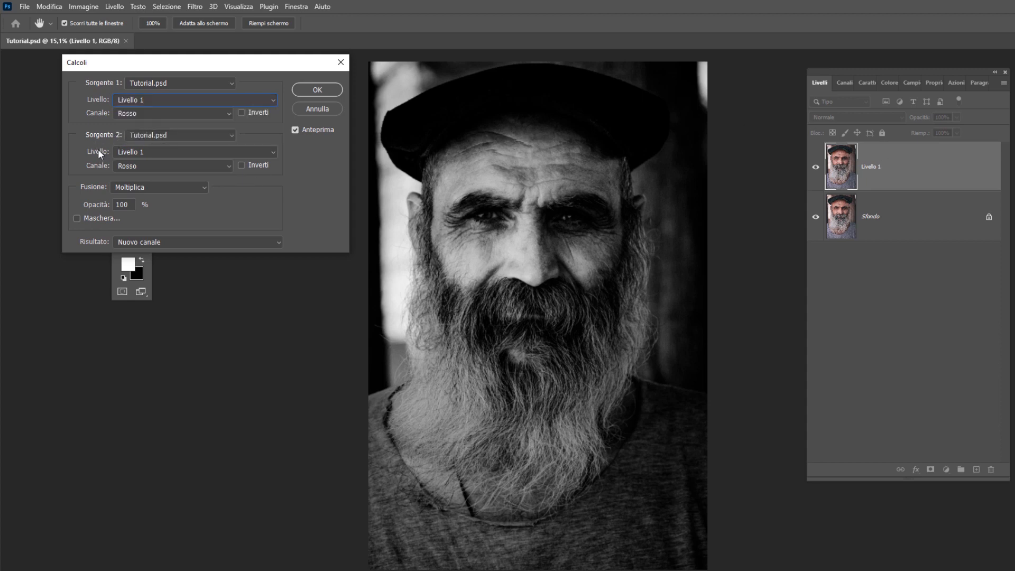
pyautogui.click(129, 153)
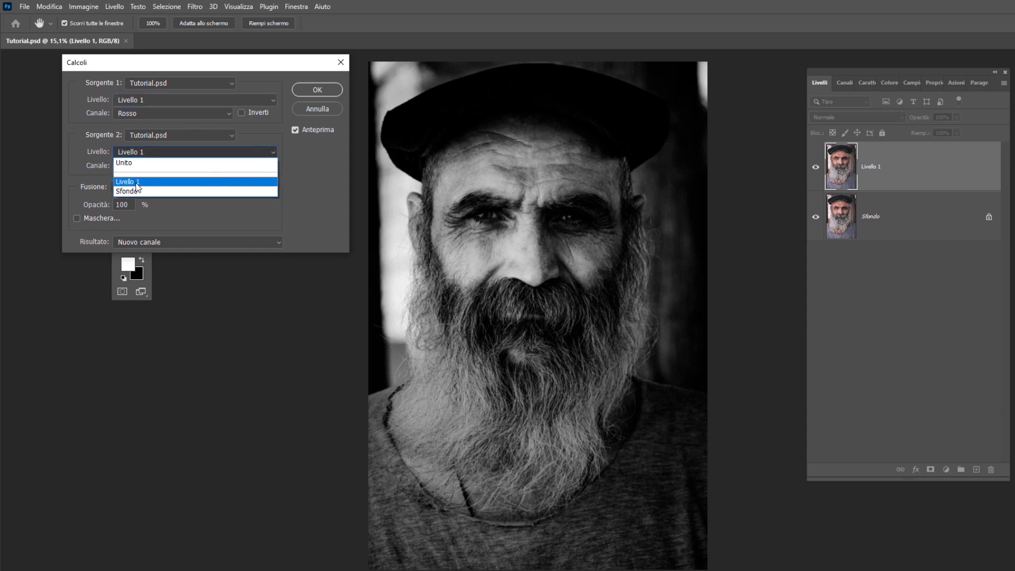
pyautogui.click(136, 180)
pyautogui.click(141, 153)
pyautogui.click(143, 183)
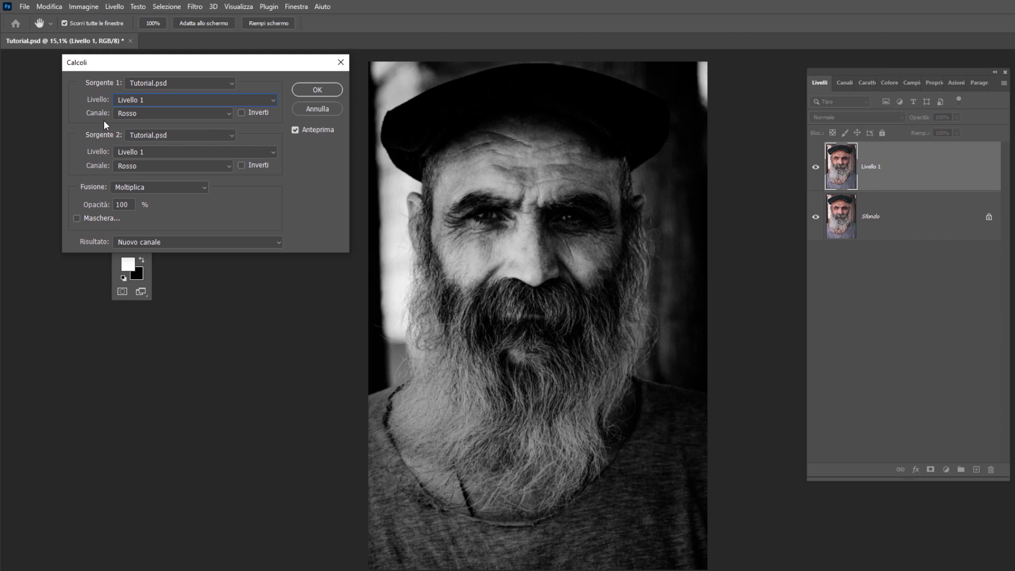
pyautogui.click(126, 113)
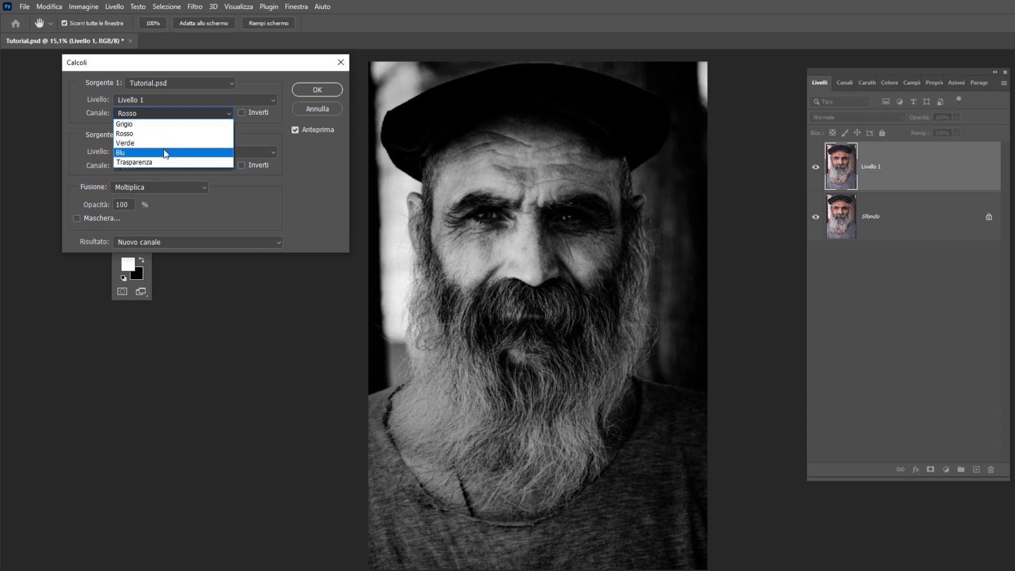
pyautogui.click(132, 169)
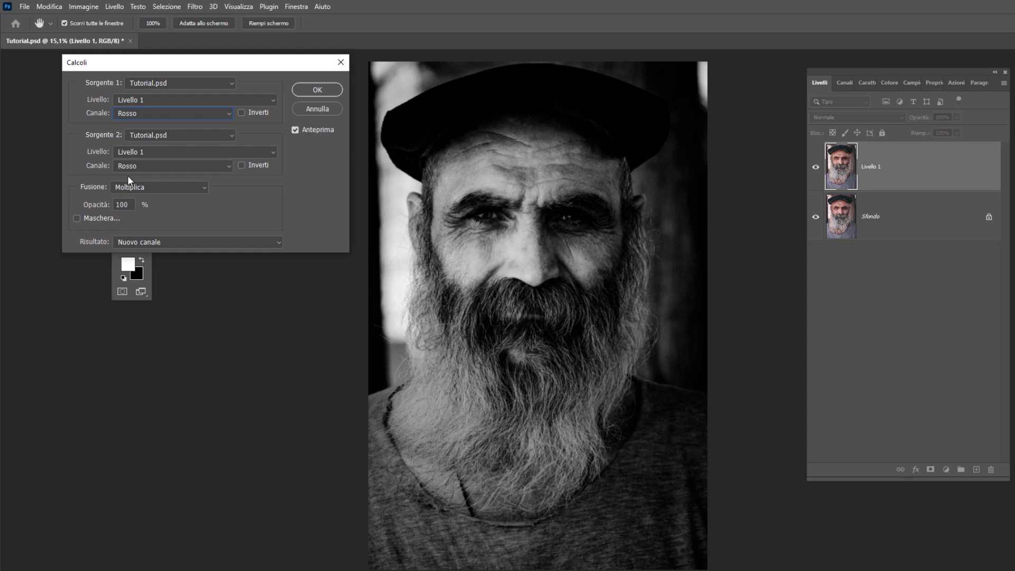
pyautogui.click(121, 187)
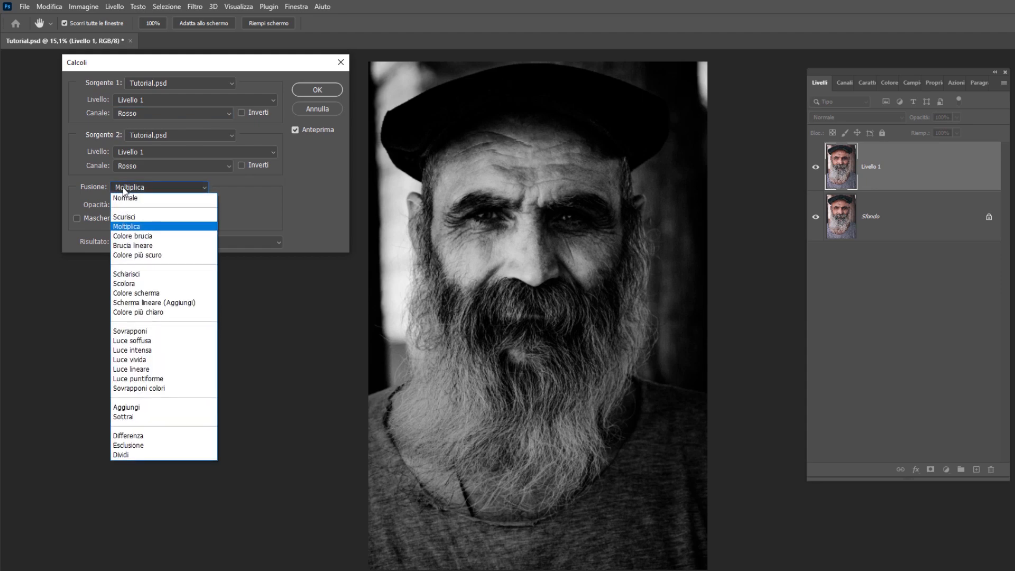
pyautogui.click(264, 203)
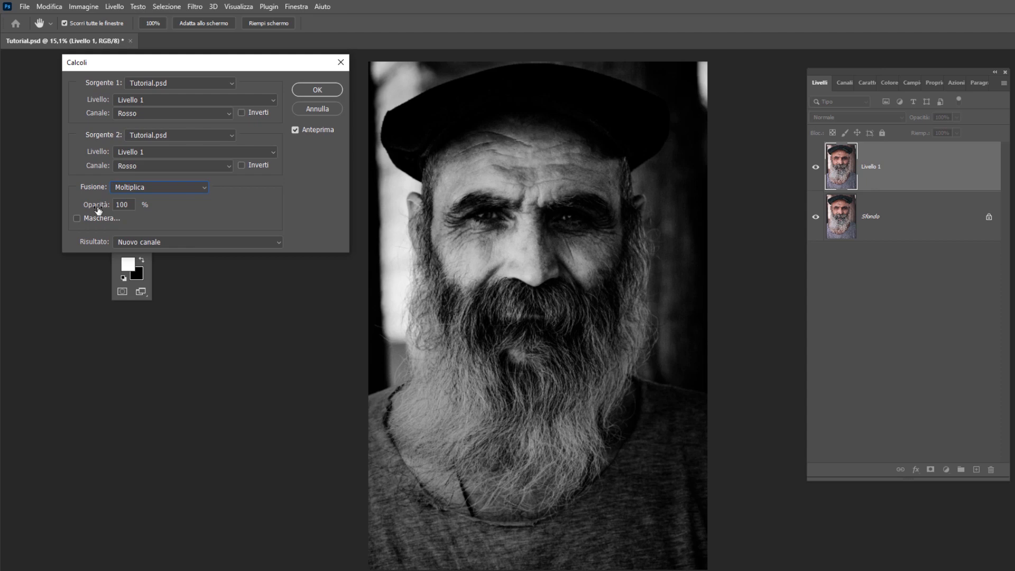
# Step: Set the source 1 channel to Verde and the source 2 channel to Blu, blended with Luce intensa
pyautogui.click(135, 112)
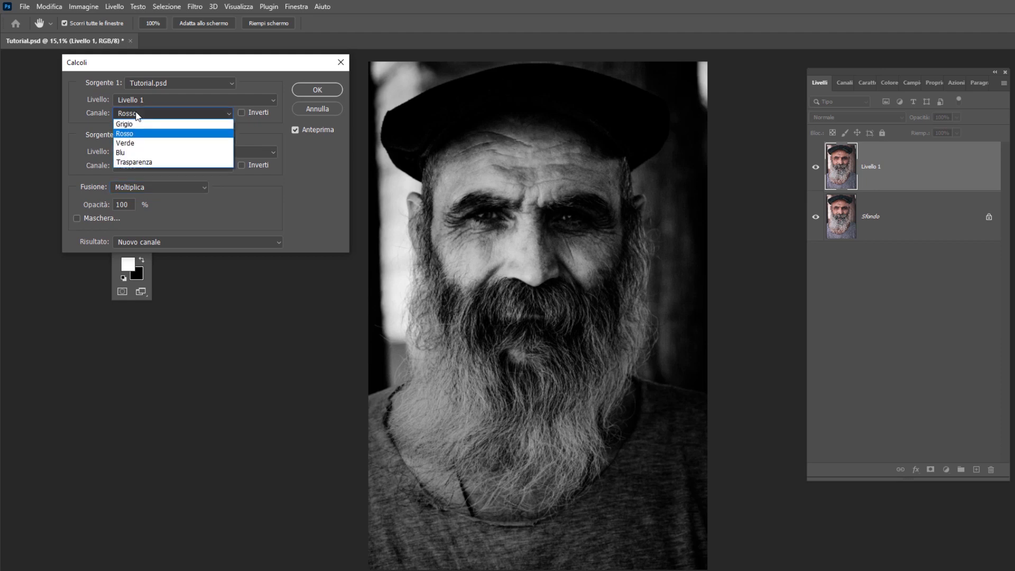
pyautogui.click(183, 146)
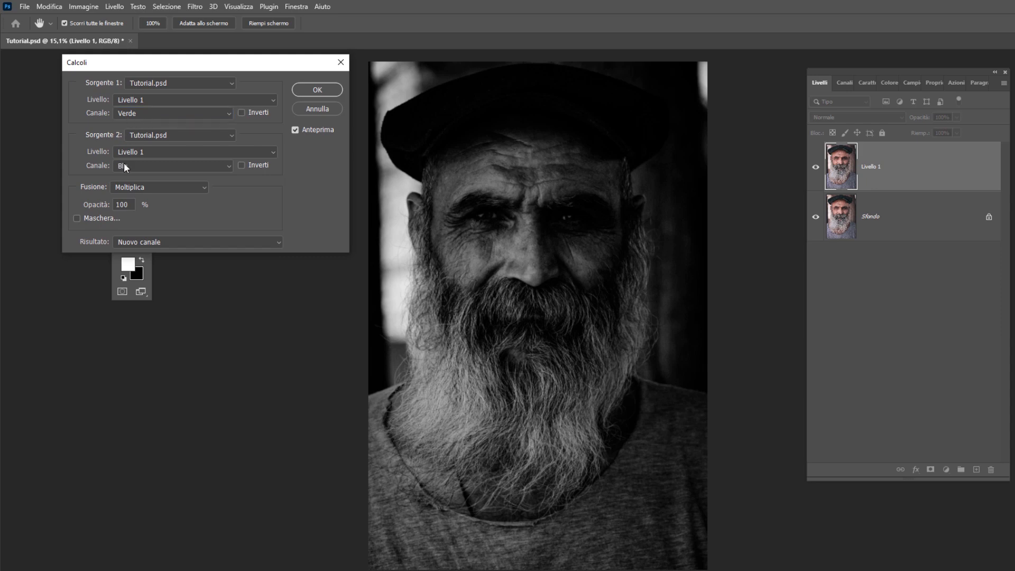
pyautogui.click(151, 191)
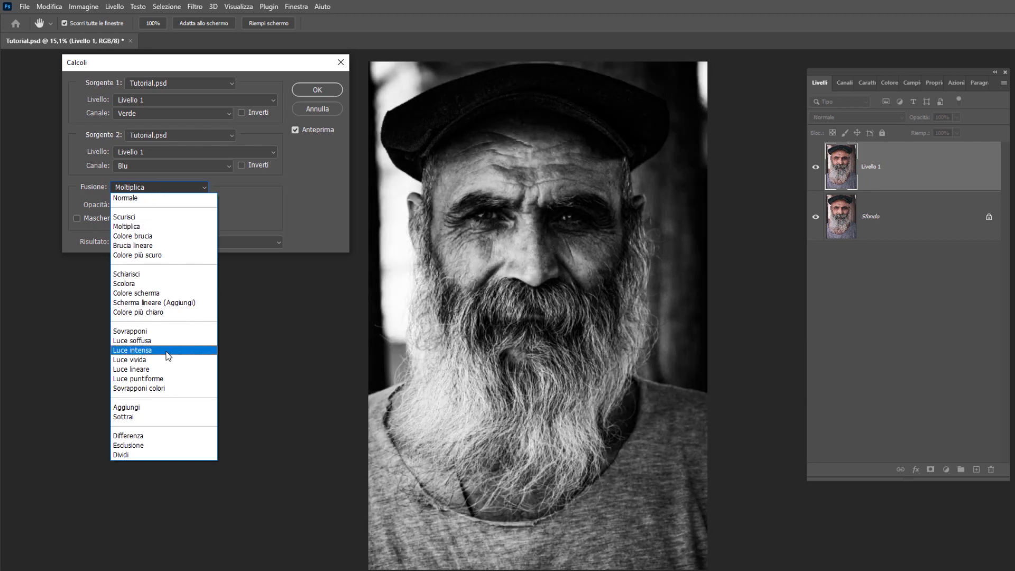
pyautogui.click(168, 351)
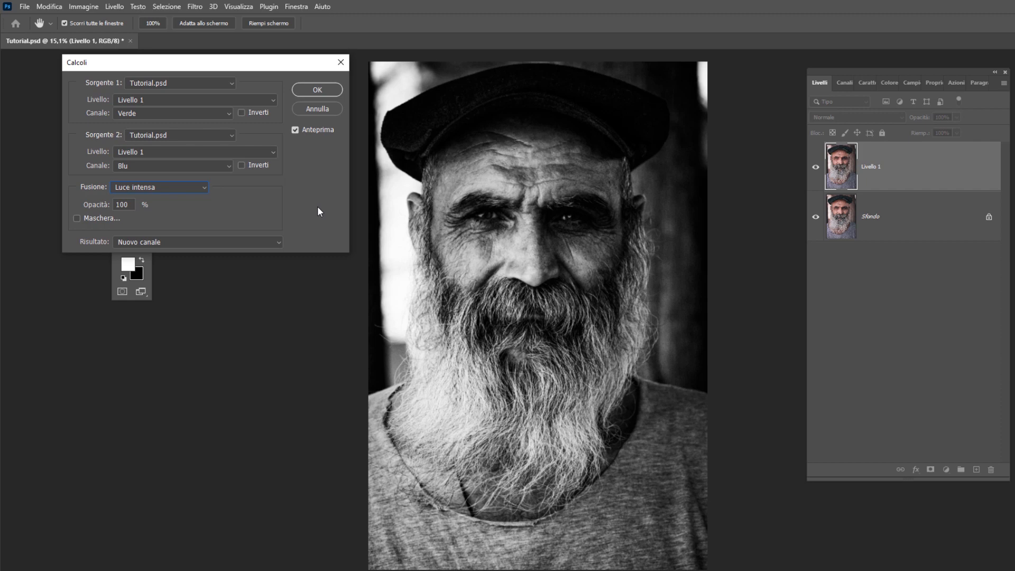
# Step: Try the Aggiungi blending mode with an offset (Sposta) of -174
pyautogui.click(183, 188)
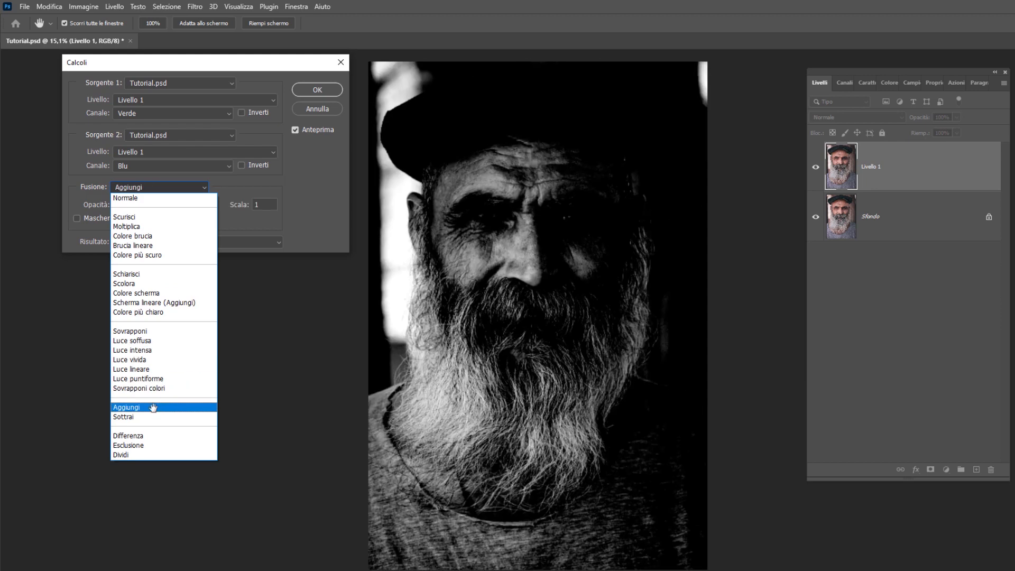
pyautogui.click(157, 407)
pyautogui.moveTo(180, 209); pyautogui.dragTo(173, 210)
pyautogui.moveTo(173, 210)
pyautogui.mouseDown()
pyautogui.moveTo(317, 214)
pyautogui.moveTo(187, 213)
pyautogui.mouseUp()
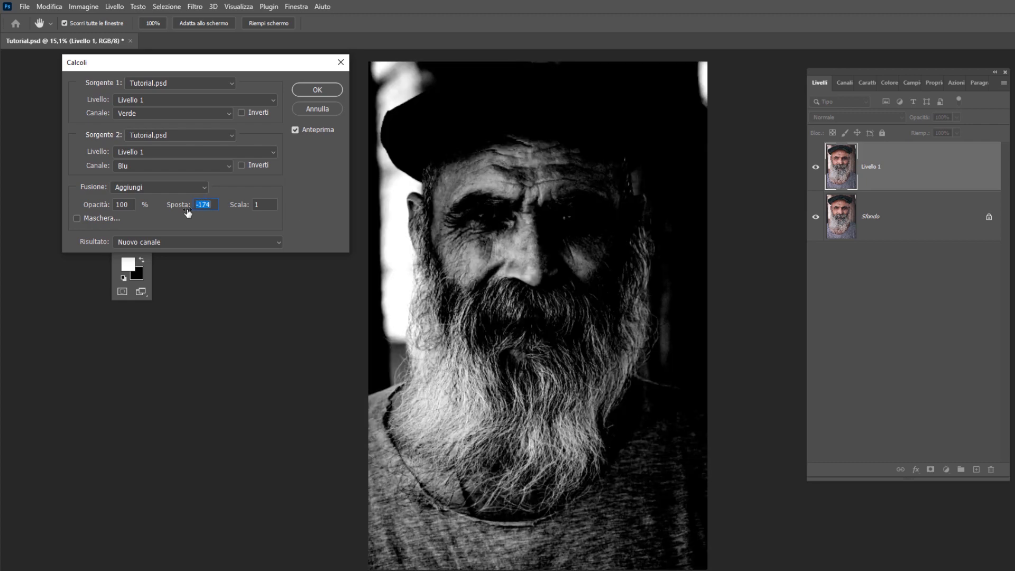
# Step: Set the blending mode to Luce intensa and output the calculation as a new channel
pyautogui.click(160, 187)
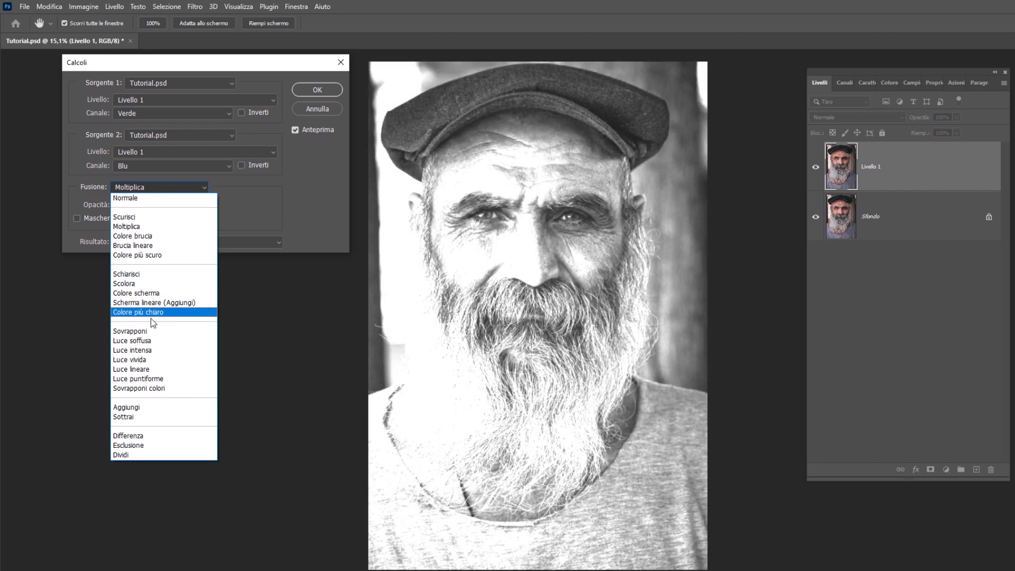
pyautogui.click(154, 351)
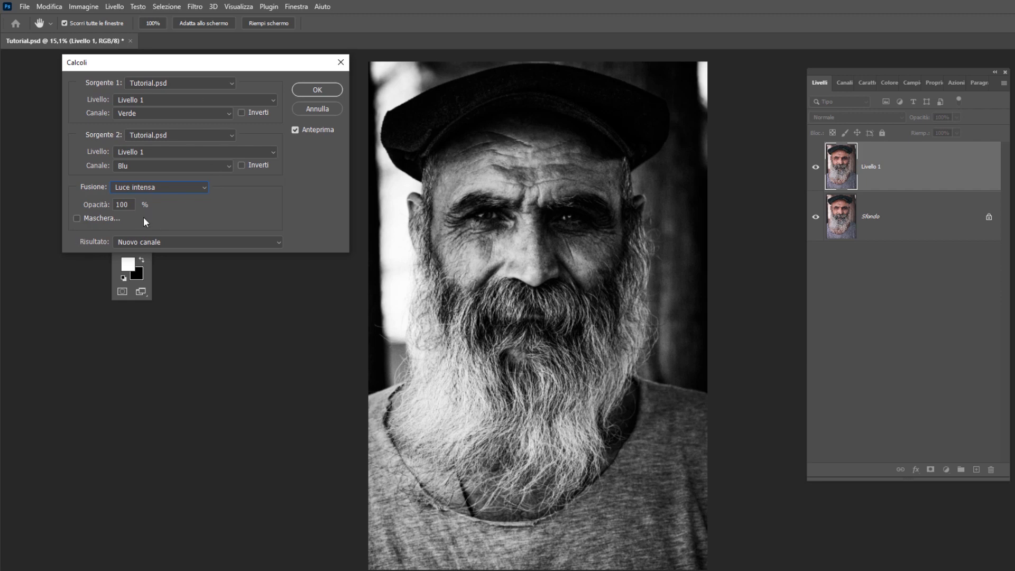
pyautogui.click(137, 243)
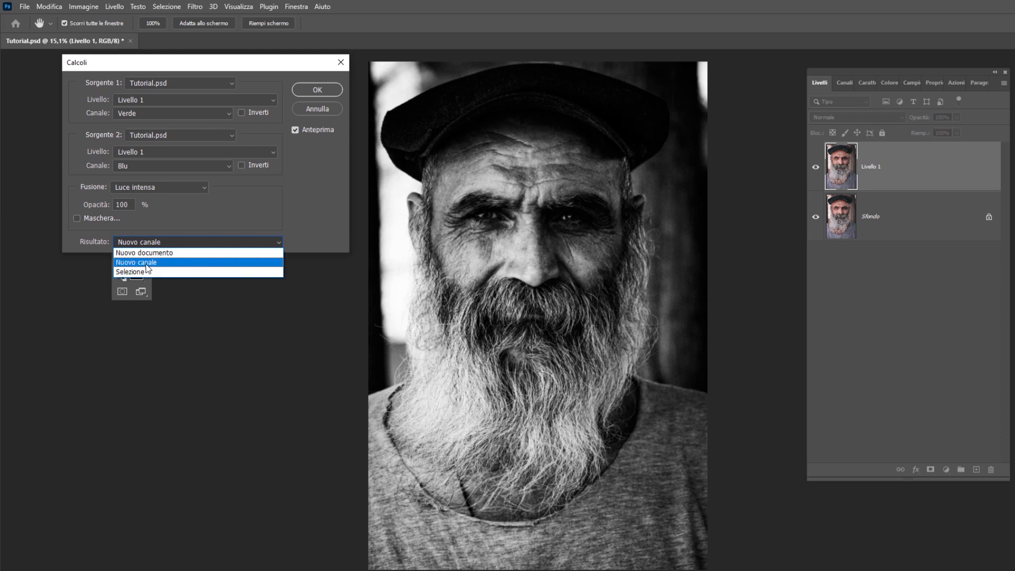
pyautogui.click(151, 263)
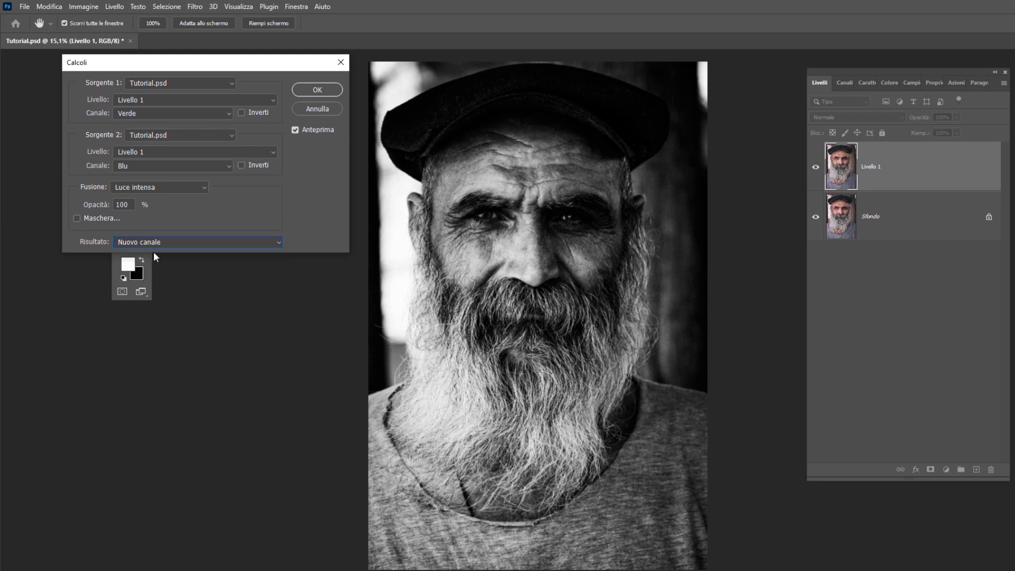
pyautogui.click(318, 90)
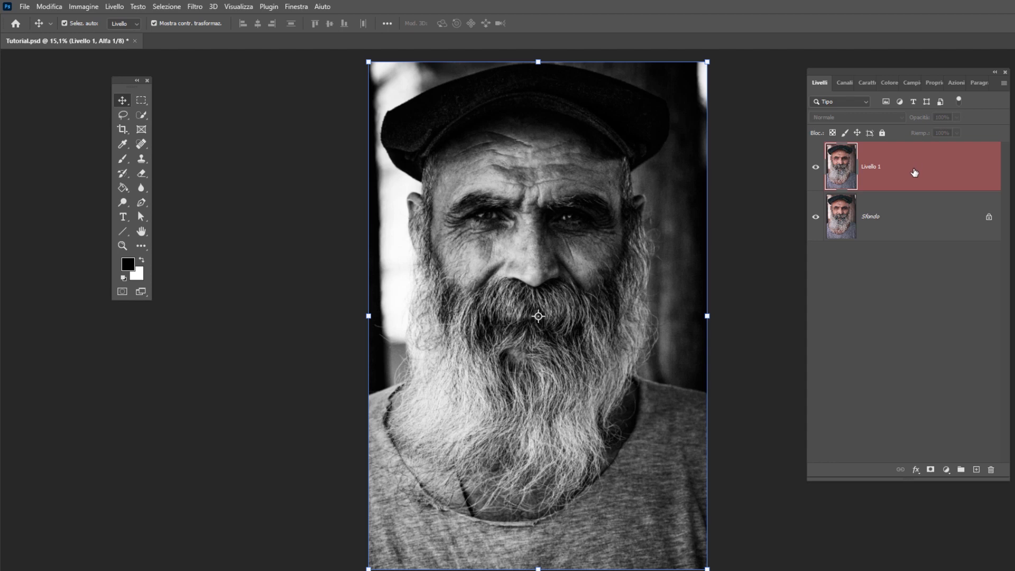
# Step: Select the entire canvas of the Alfa 1 channel and copy it
pyautogui.click(845, 83)
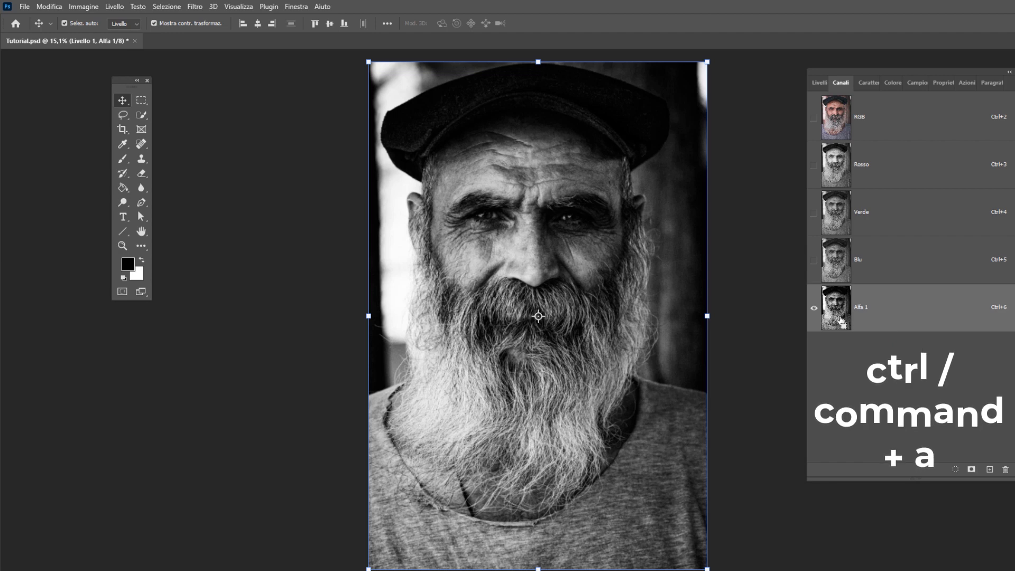
pyautogui.click(177, 14)
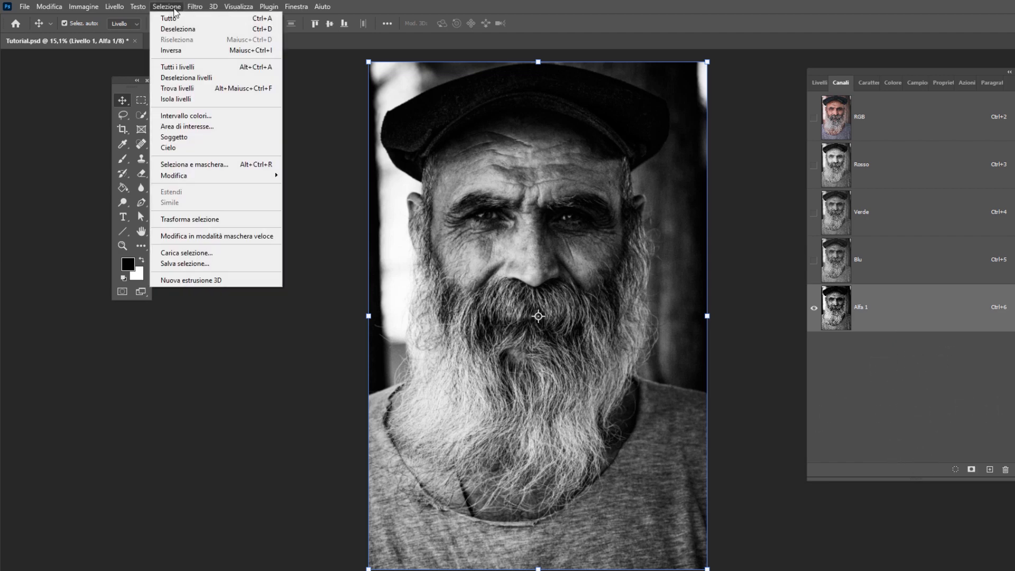
pyautogui.click(168, 16)
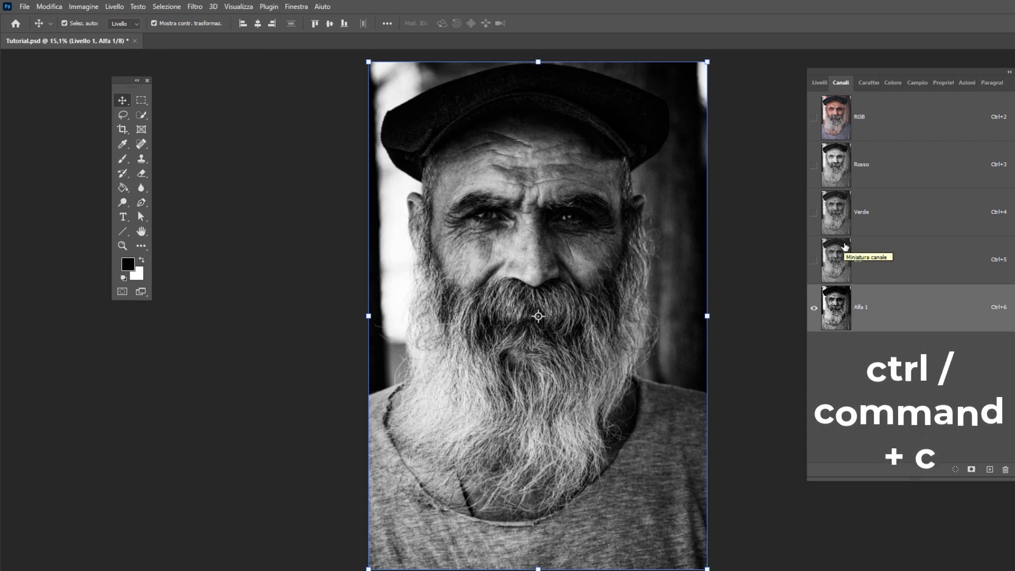
pyautogui.click(49, 6)
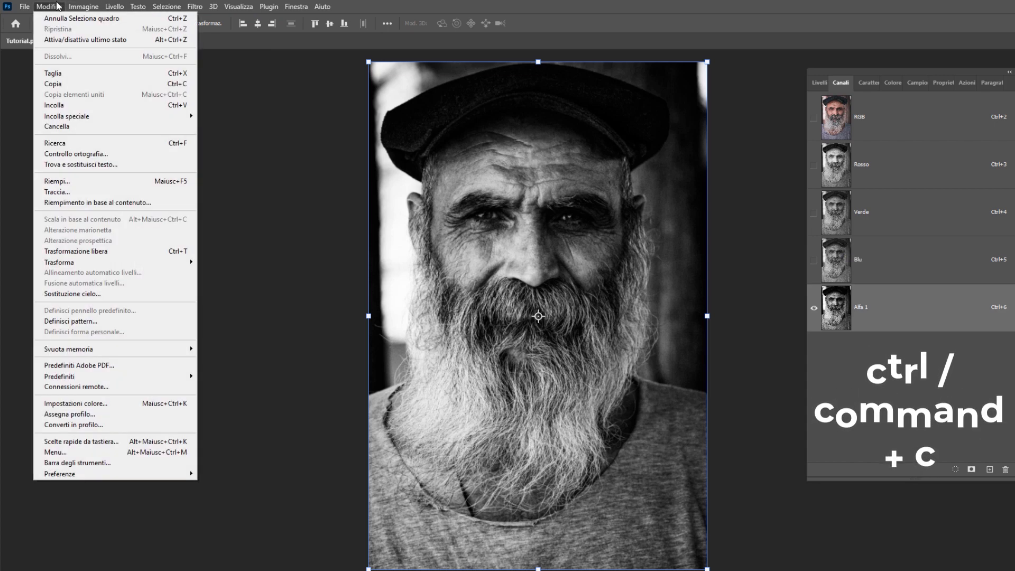
pyautogui.click(53, 84)
# Step: Switch back to the RGB composite channel and paste the copied image into a new layer above Livello 1
pyautogui.click(881, 121)
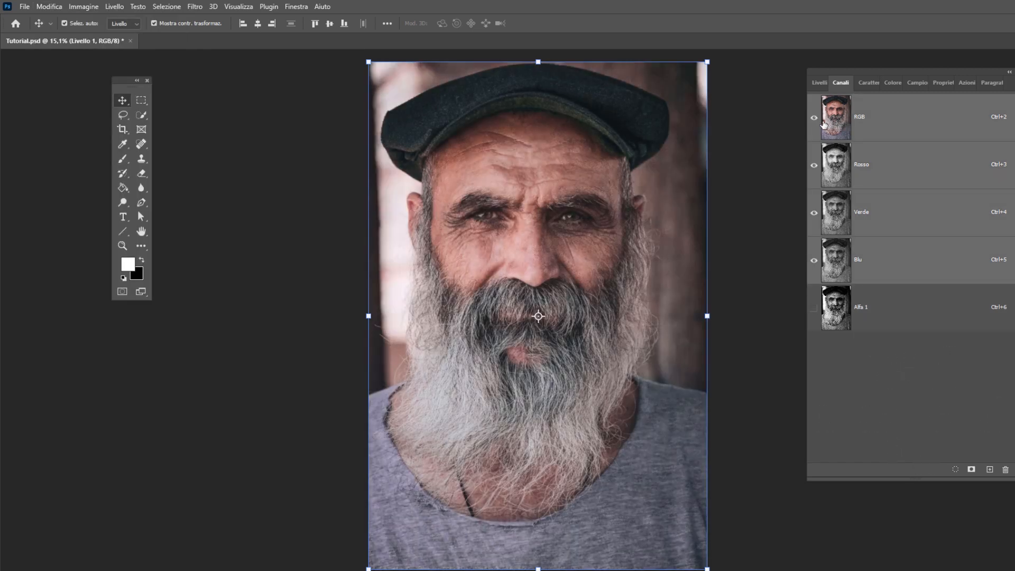
pyautogui.click(819, 83)
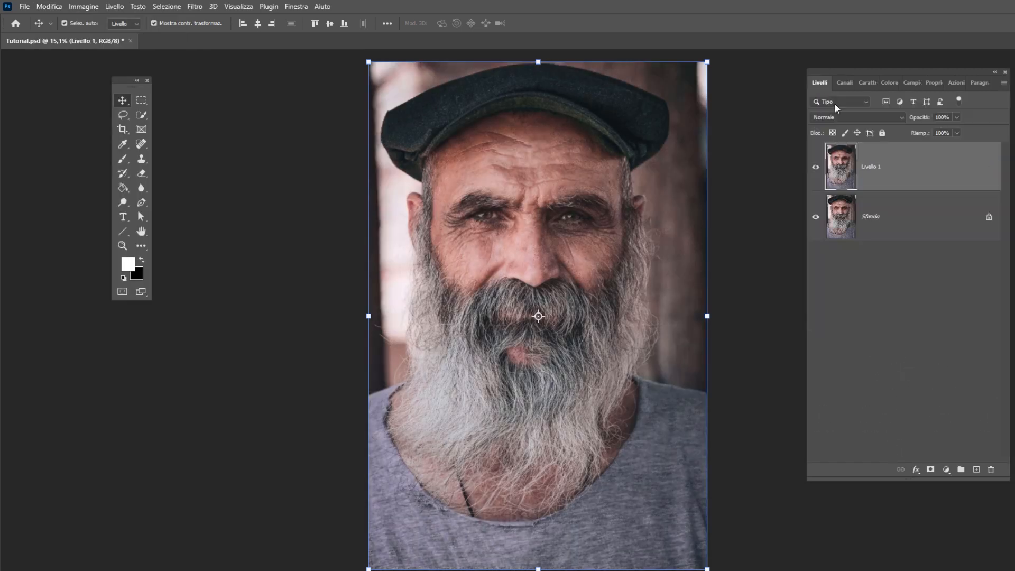
pyautogui.click(978, 471)
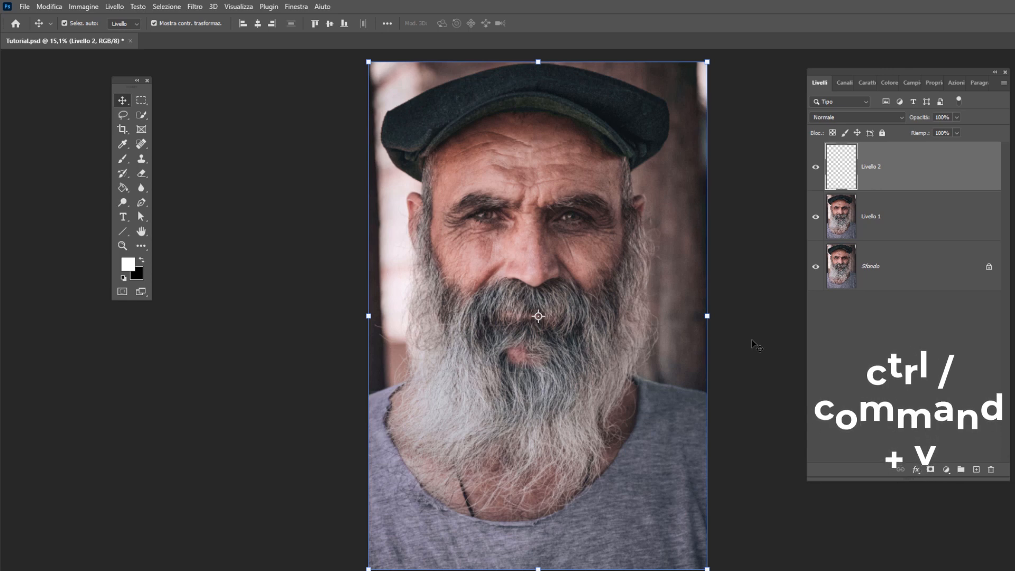
pyautogui.click(45, 10)
pyautogui.click(792, 330)
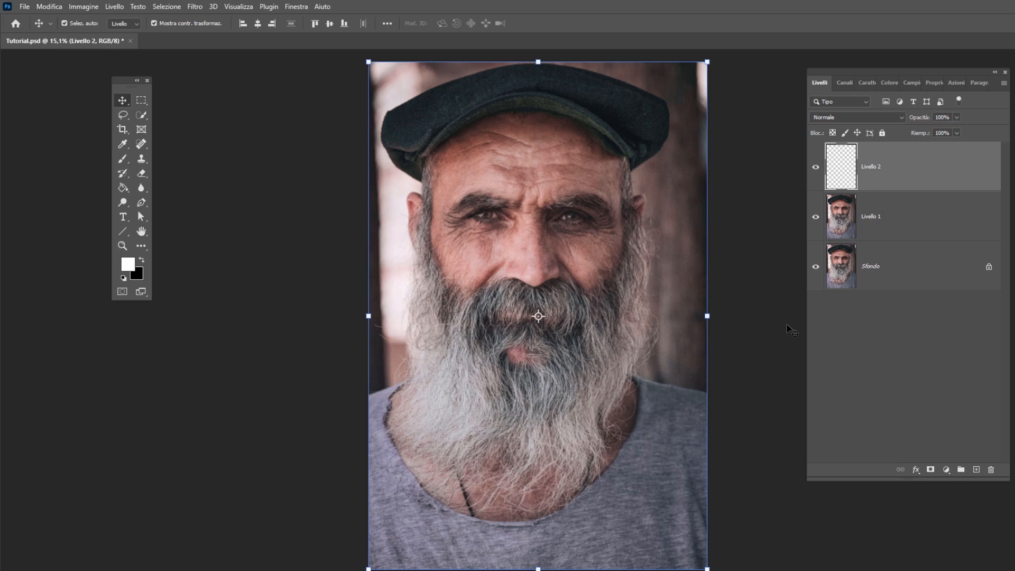
pyautogui.hotkey('ctrl', 'v')
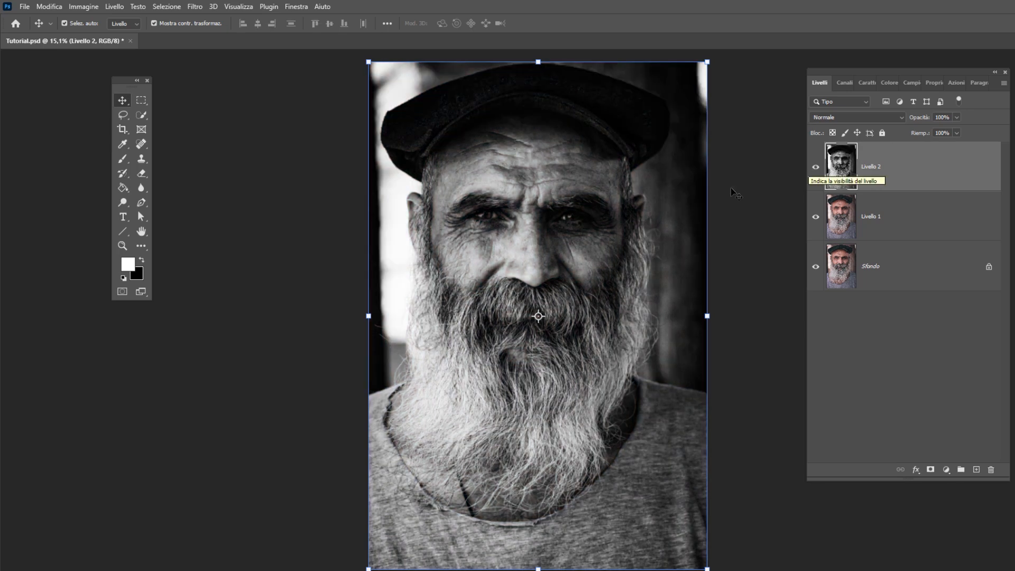
# Step: Activate the Burn tool with its range set to Mezzitoni and its exposure to 50%
pyautogui.scroll(5, 551, 187)
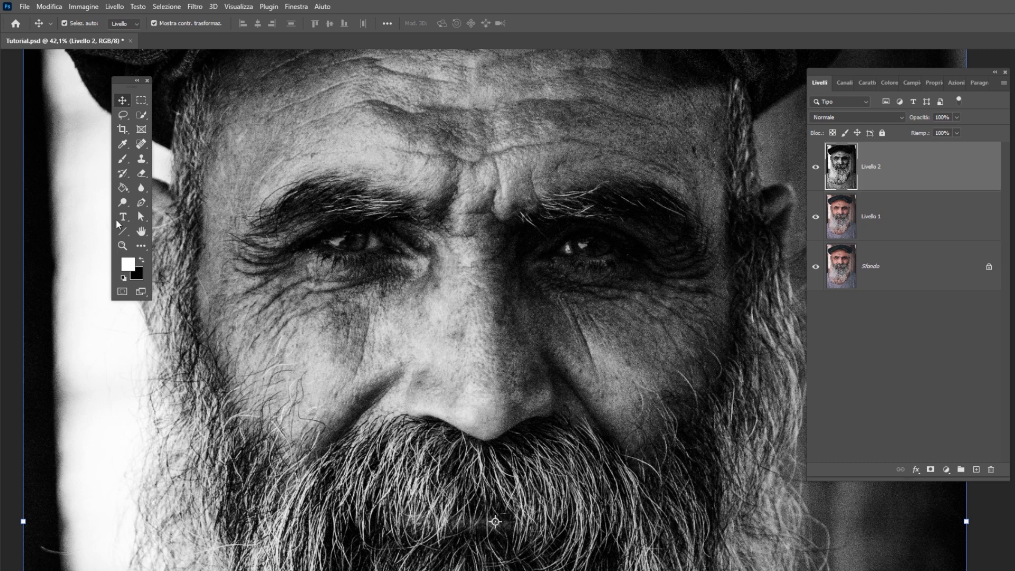
pyautogui.click(123, 202)
pyautogui.rightClick(123, 202)
pyautogui.click(168, 213)
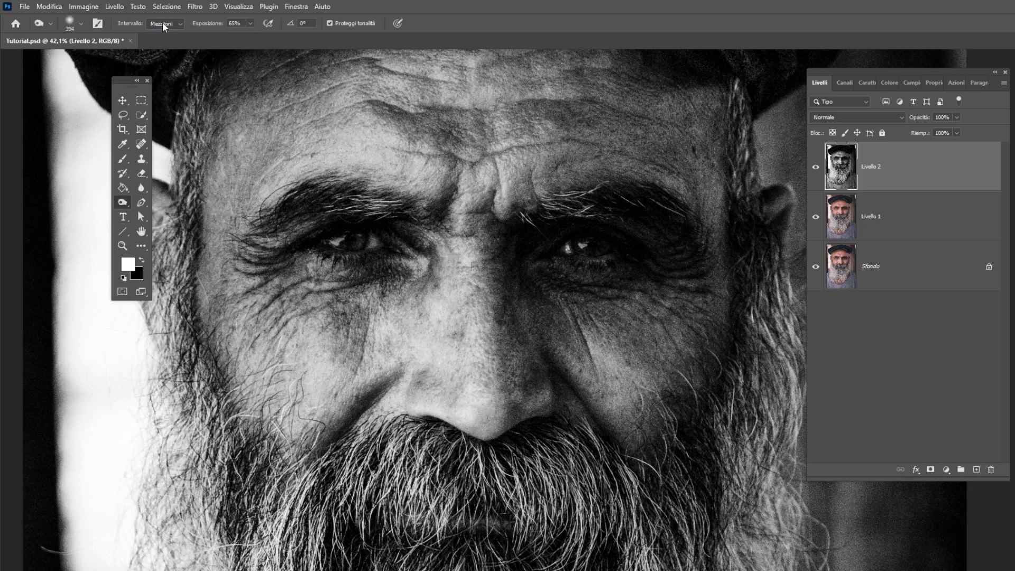
pyautogui.click(163, 23)
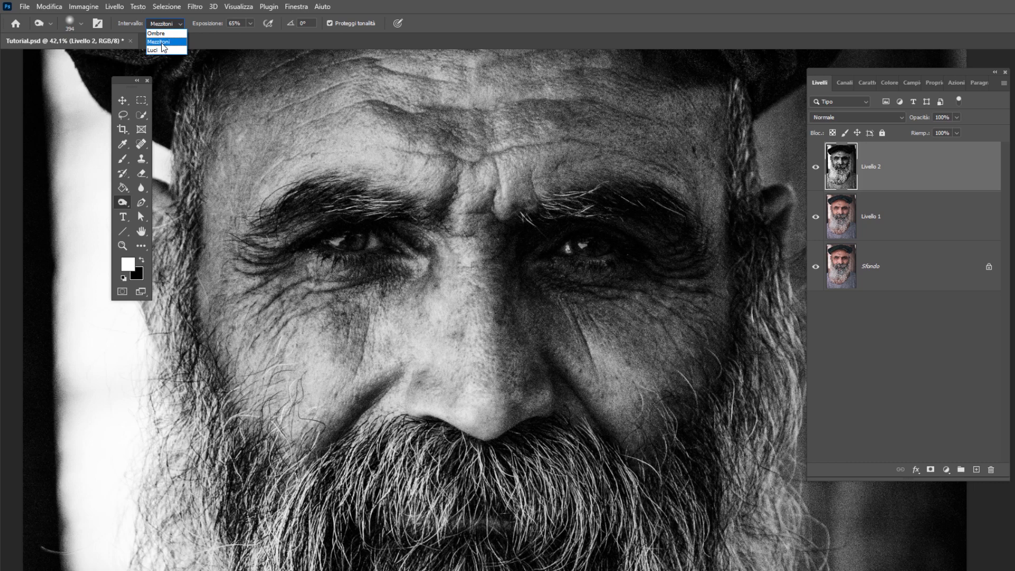
pyautogui.click(162, 43)
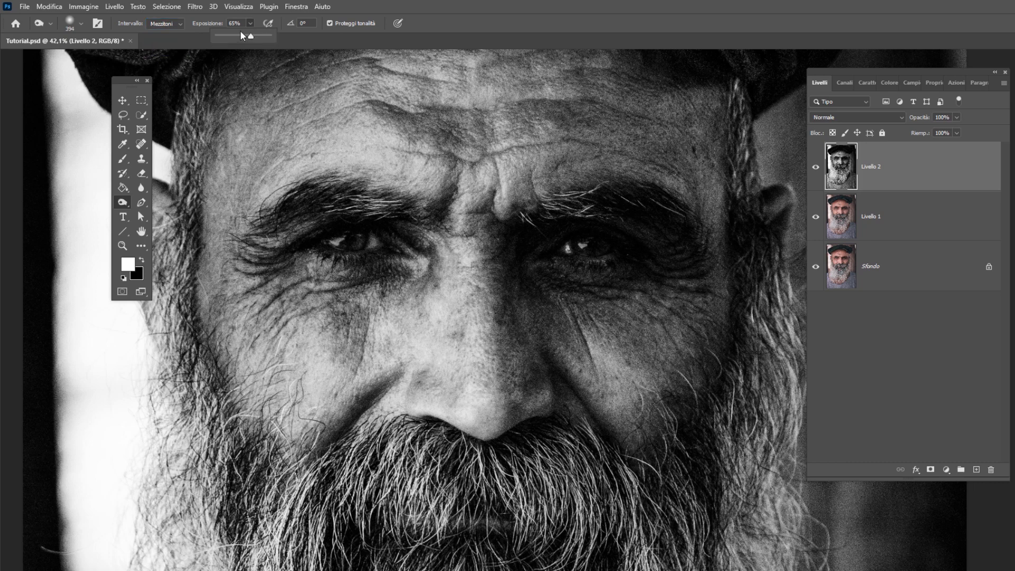
pyautogui.moveTo(240, 34); pyautogui.dragTo(242, 34)
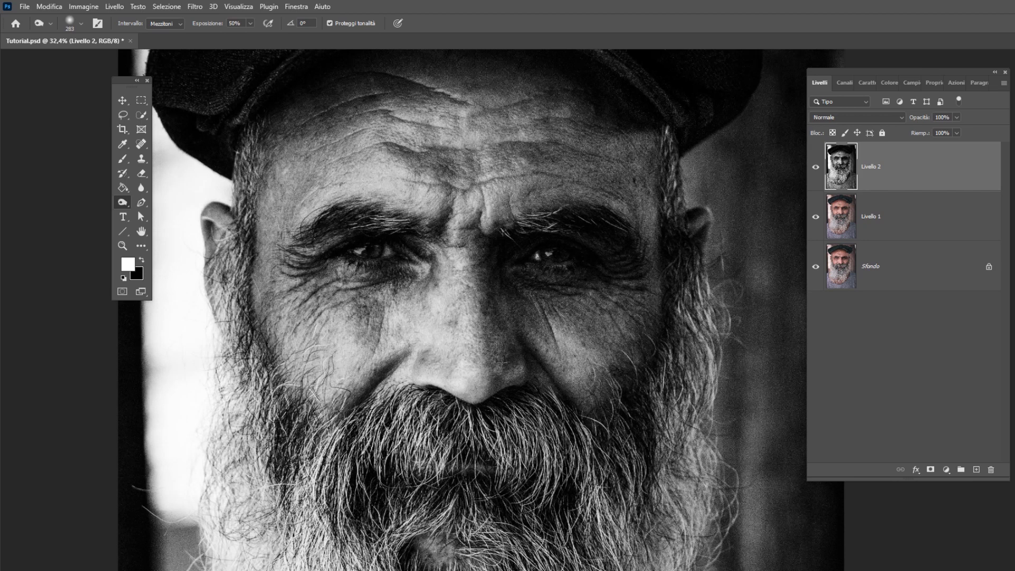
# Step: Burn the midtones along the nose, the brows and the wrinkles around the eyes and cheeks on Livello 2
pyautogui.moveTo(474, 390)
pyautogui.mouseDown()
pyautogui.moveTo(439, 323)
pyautogui.moveTo(456, 245)
pyautogui.mouseUp()
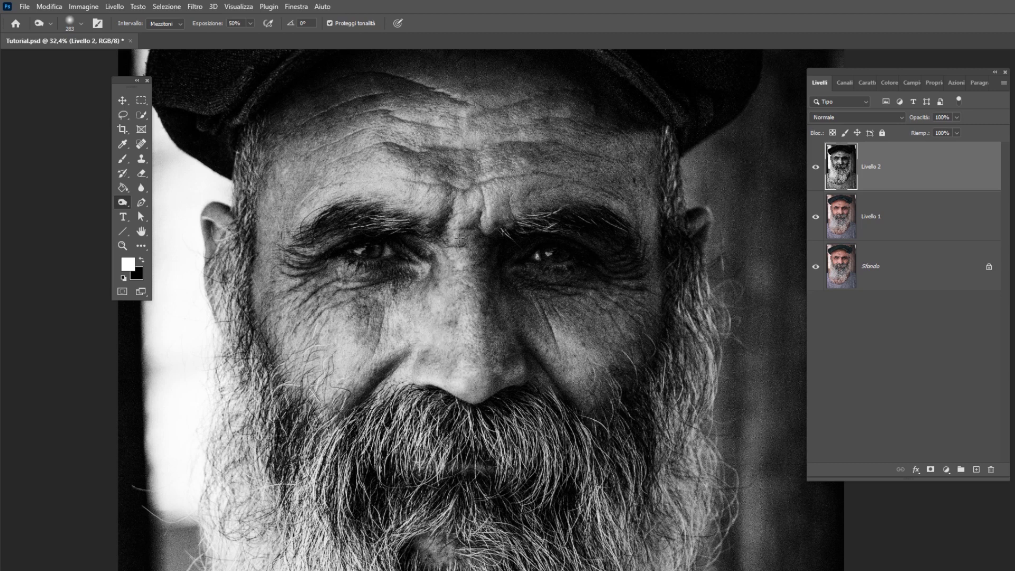
pyautogui.moveTo(322, 202); pyautogui.dragTo(471, 195)
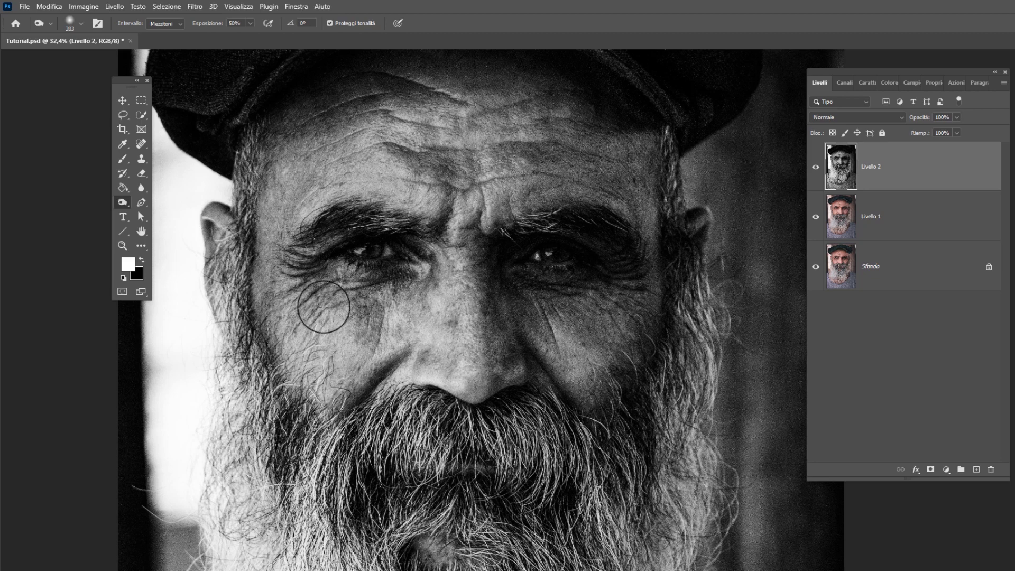
pyautogui.scroll(-4, 332, 304)
pyautogui.moveTo(426, 395)
pyautogui.mouseDown()
pyautogui.moveTo(432, 357)
pyautogui.moveTo(417, 450)
pyautogui.moveTo(451, 397)
pyautogui.moveTo(464, 424)
pyautogui.moveTo(523, 464)
pyautogui.moveTo(553, 440)
pyautogui.moveTo(572, 460)
pyautogui.moveTo(605, 364)
pyautogui.moveTo(631, 348)
pyautogui.moveTo(651, 274)
pyautogui.mouseUp()
pyautogui.scroll(5, 573, 198)
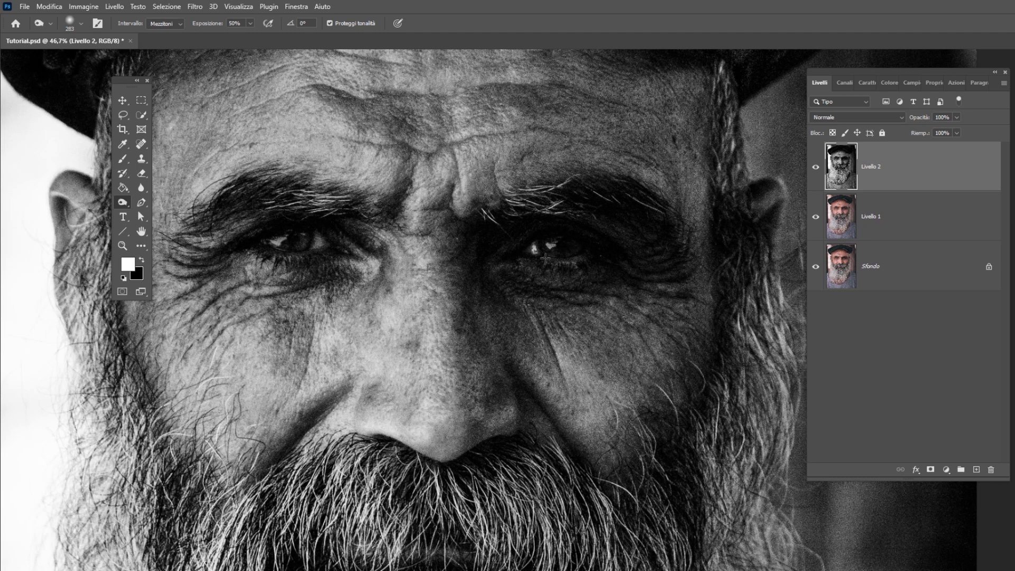
# Step: Create a new empty layer above Livello 2 and set its blending mode to Sovrapponi
pyautogui.click(976, 470)
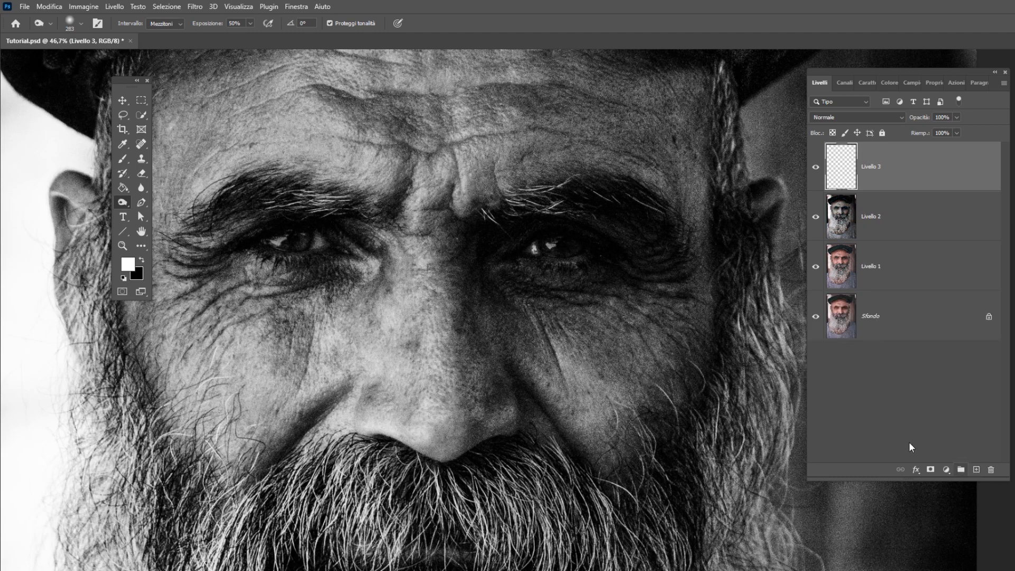
pyautogui.click(833, 124)
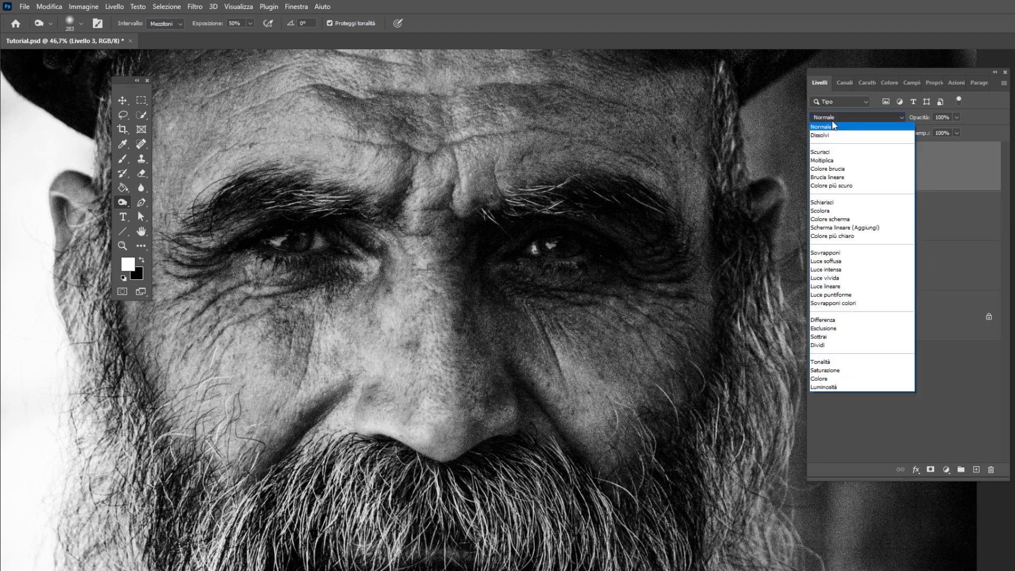
pyautogui.click(846, 253)
# Step: Paint white over the bright parts of both eyes on Livello 3 with a soft 22 px brush
pyautogui.click(124, 160)
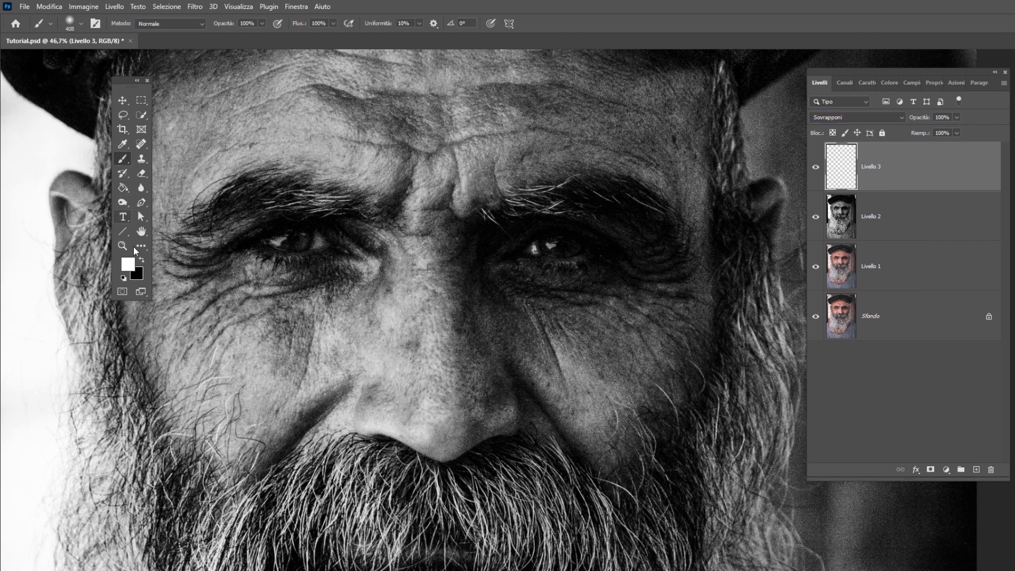
pyautogui.rightClick(606, 261)
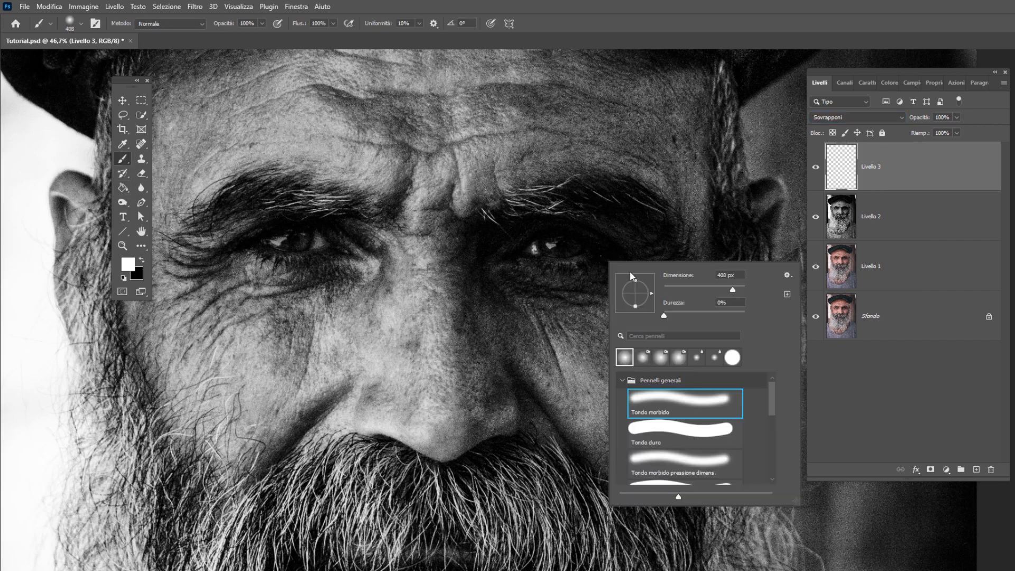
pyautogui.click(663, 21)
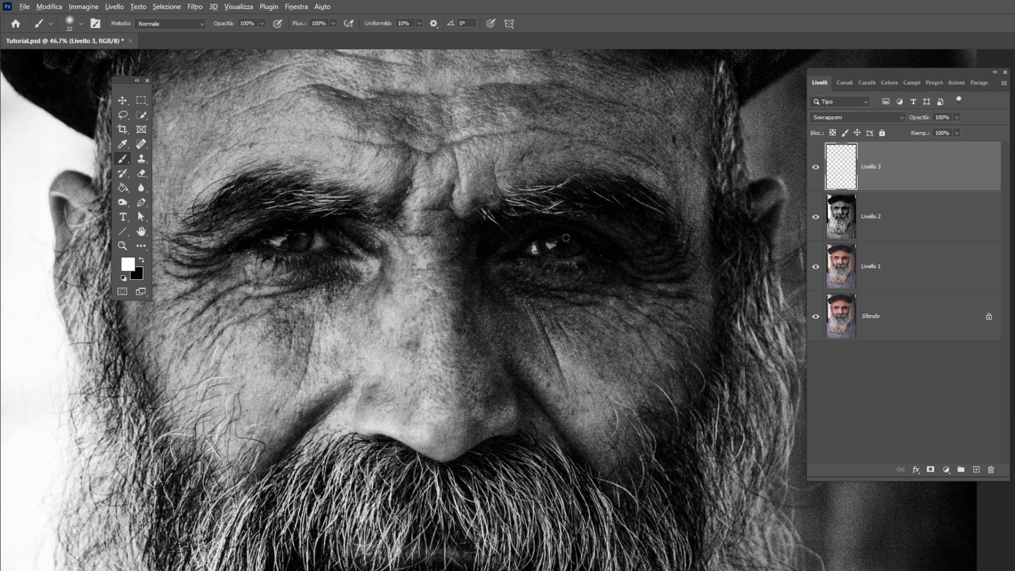
pyautogui.scroll(5, 566, 237)
pyautogui.scroll(5, 567, 237)
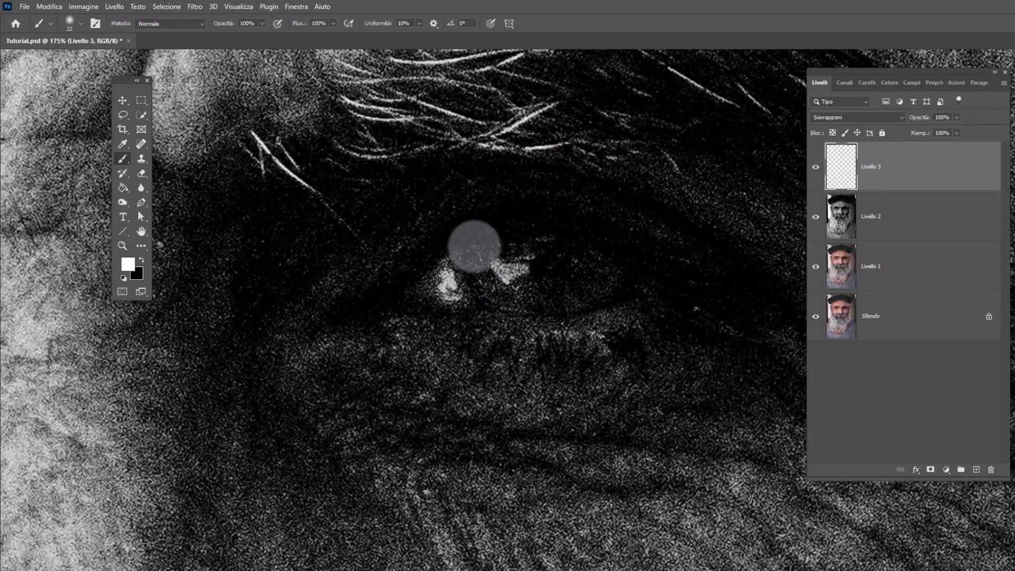
pyautogui.scroll(-7, 670, 300)
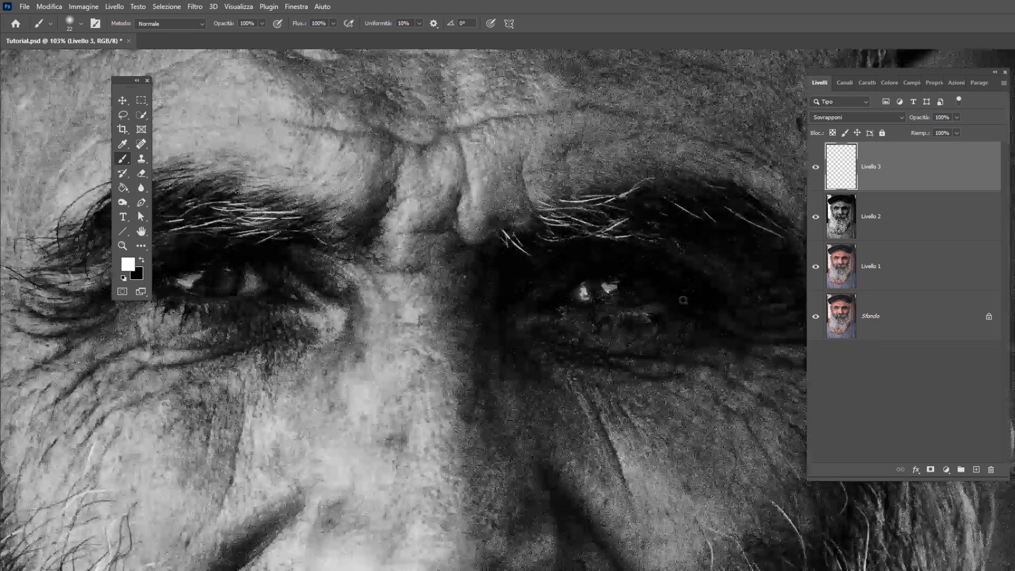
pyautogui.scroll(6, 342, 305)
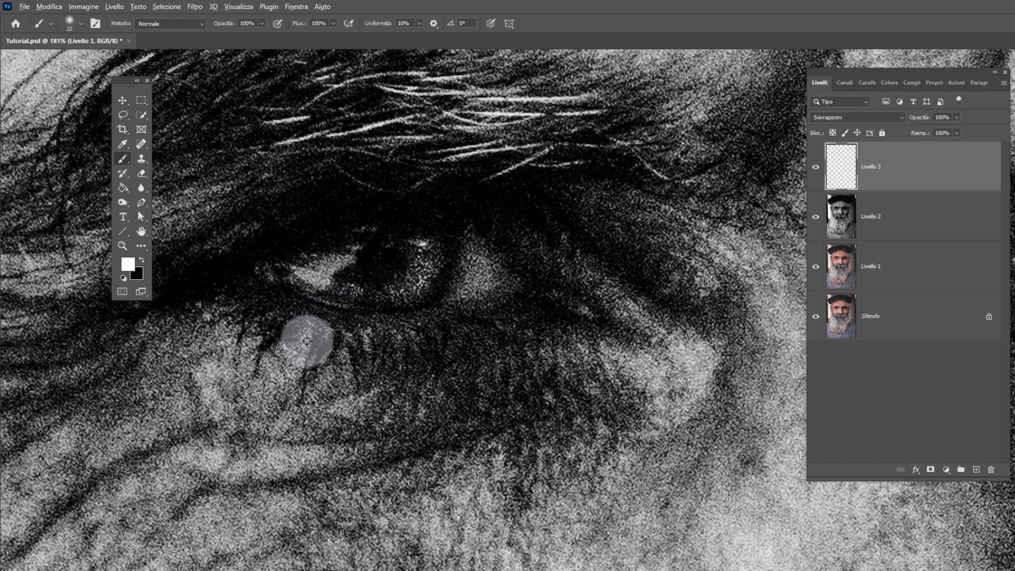
pyautogui.scroll(-8, 317, 343)
pyautogui.scroll(-3, 320, 343)
# Step: Activate the Dodge tool on Livello 2 with its range set to Ombre and its exposure to 40%
pyautogui.press('o')
pyautogui.click(933, 220)
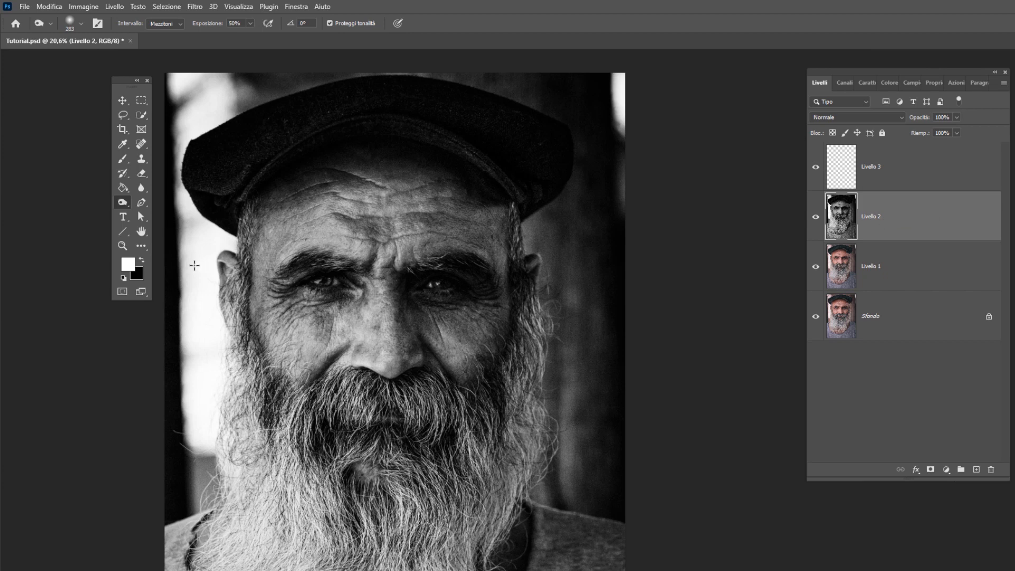
pyautogui.rightClick(129, 206)
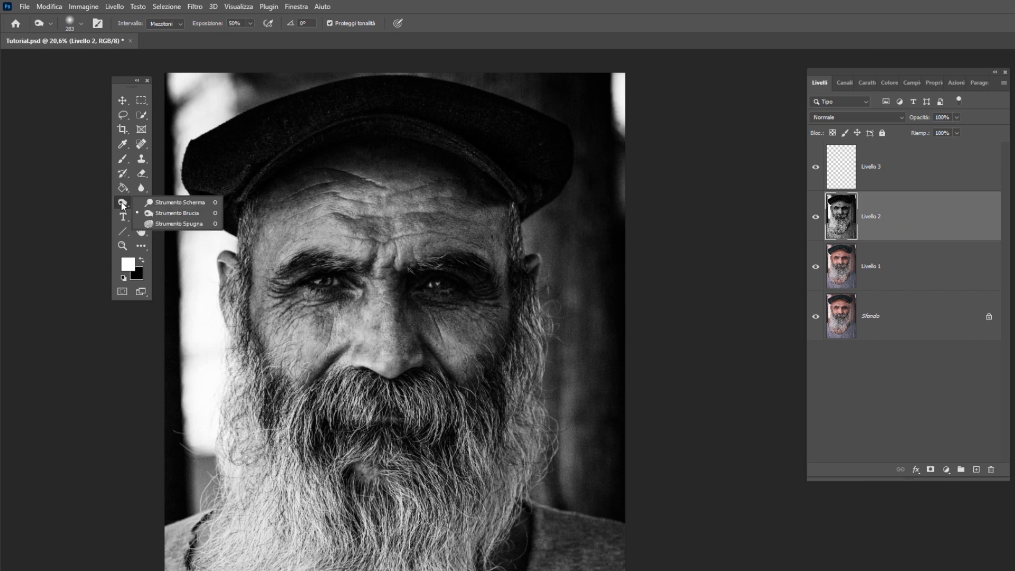
pyautogui.click(176, 203)
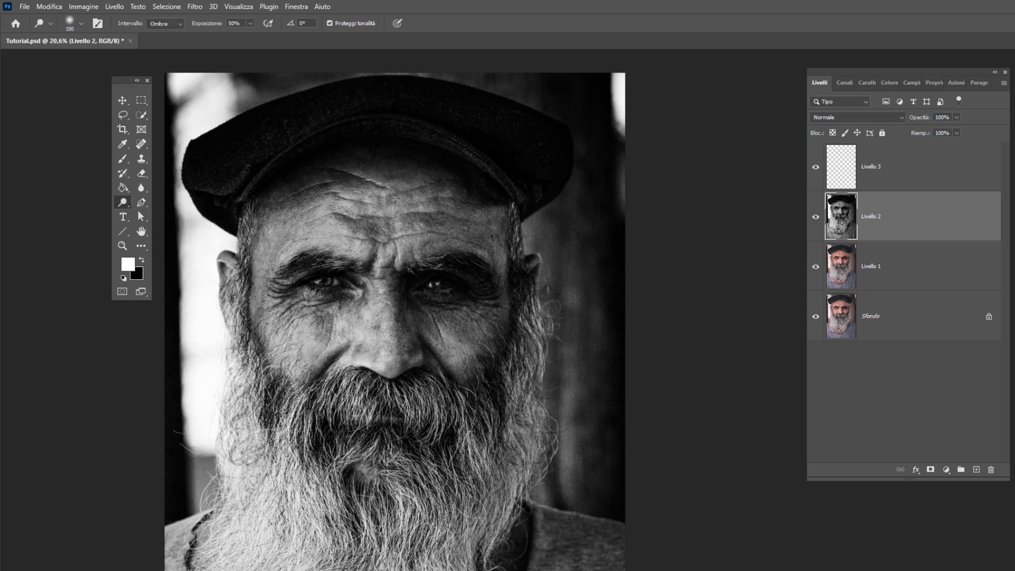
pyautogui.click(164, 24)
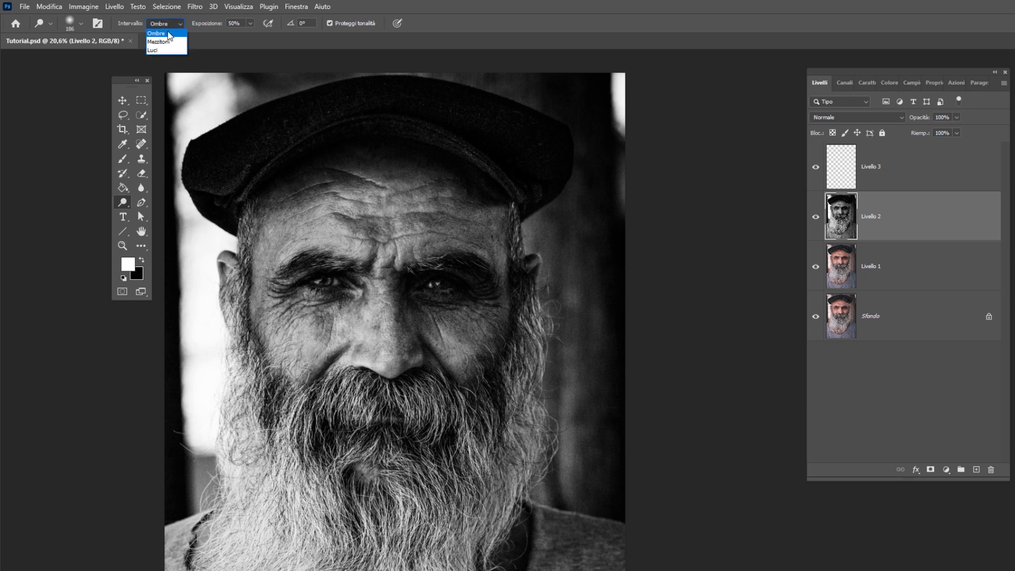
pyautogui.click(168, 33)
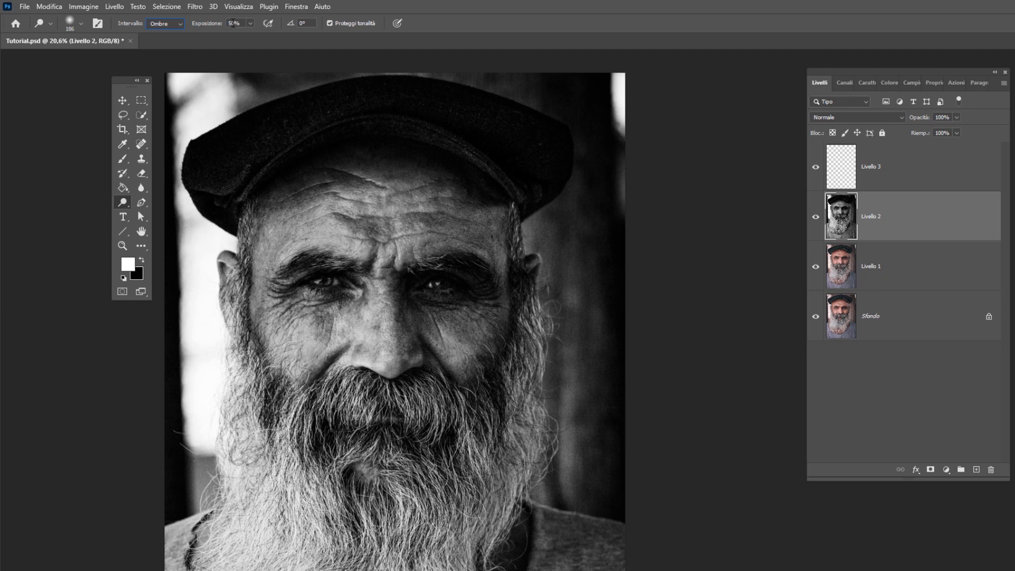
pyautogui.click(232, 23)
pyautogui.write('40')
# Step: Set the Dodge brush size to 169 px and lighten the shadows along the forehead wrinkles
pyautogui.rightClick(520, 253)
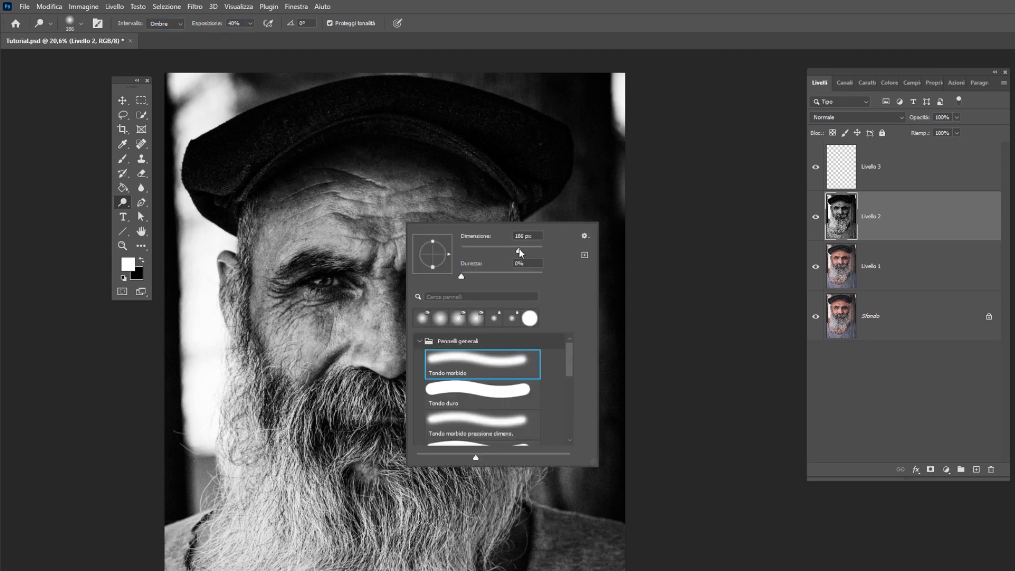
pyautogui.click(509, 247)
pyautogui.moveTo(517, 249); pyautogui.dragTo(536, 252)
pyautogui.press('Return')
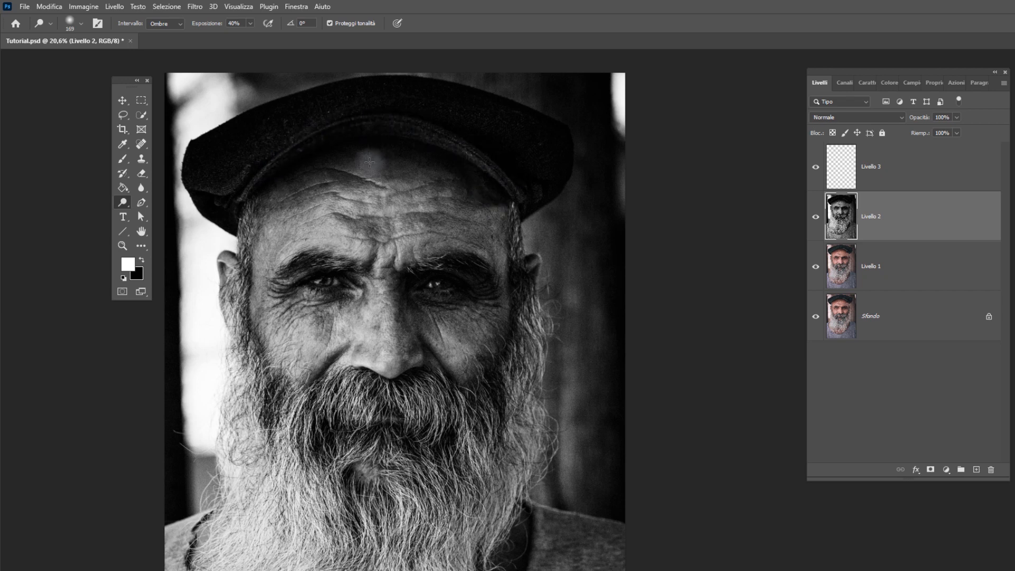
pyautogui.moveTo(295, 191); pyautogui.dragTo(341, 178)
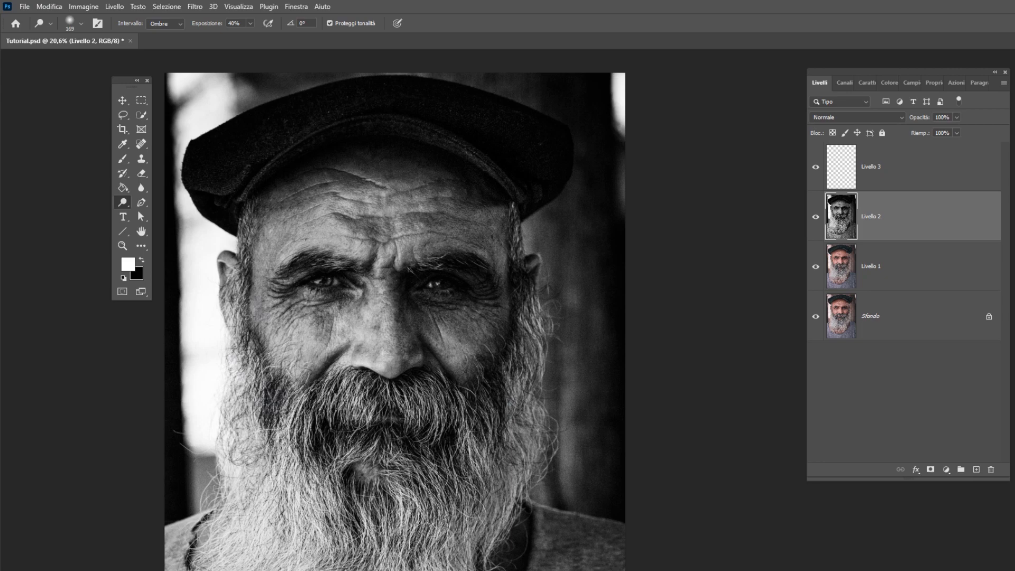
pyautogui.scroll(-3, 279, 438)
pyautogui.scroll(-3, 286, 442)
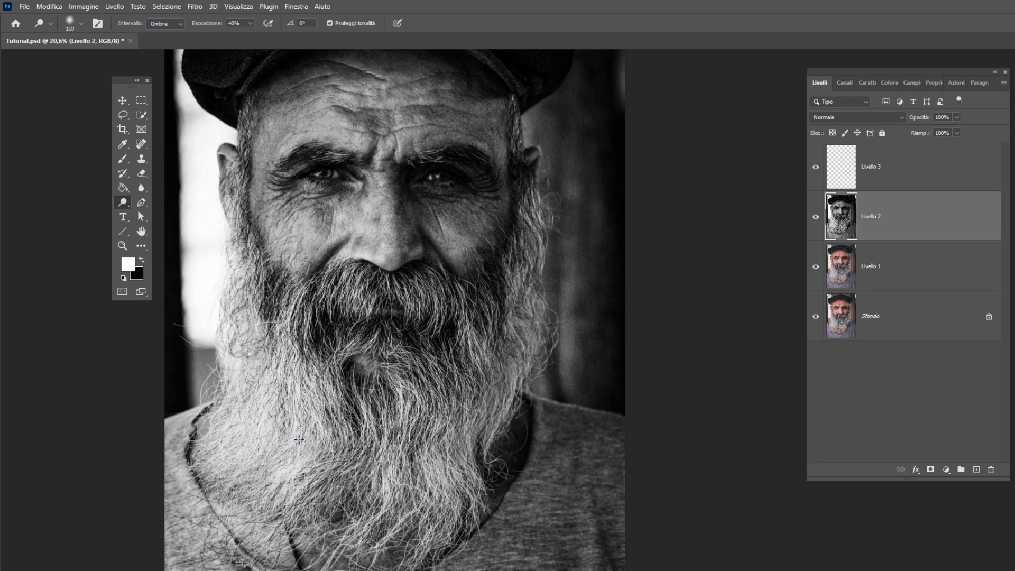
pyautogui.scroll(-5, 487, 410)
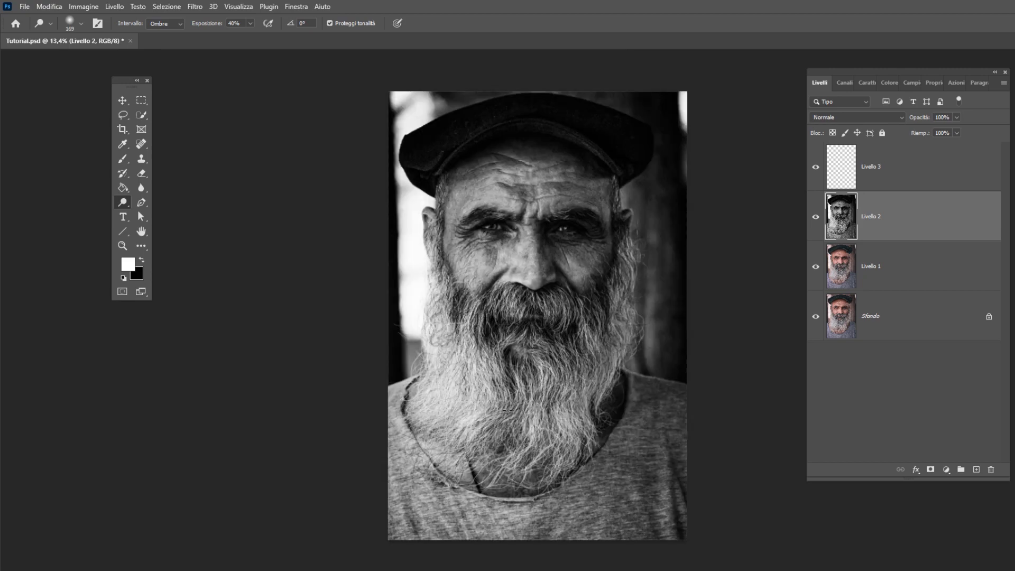
pyautogui.scroll(3, 633, 154)
pyautogui.moveTo(816, 167)
pyautogui.mouseDown()
pyautogui.moveTo(816, 220)
pyautogui.moveTo(817, 174)
pyautogui.mouseUp()
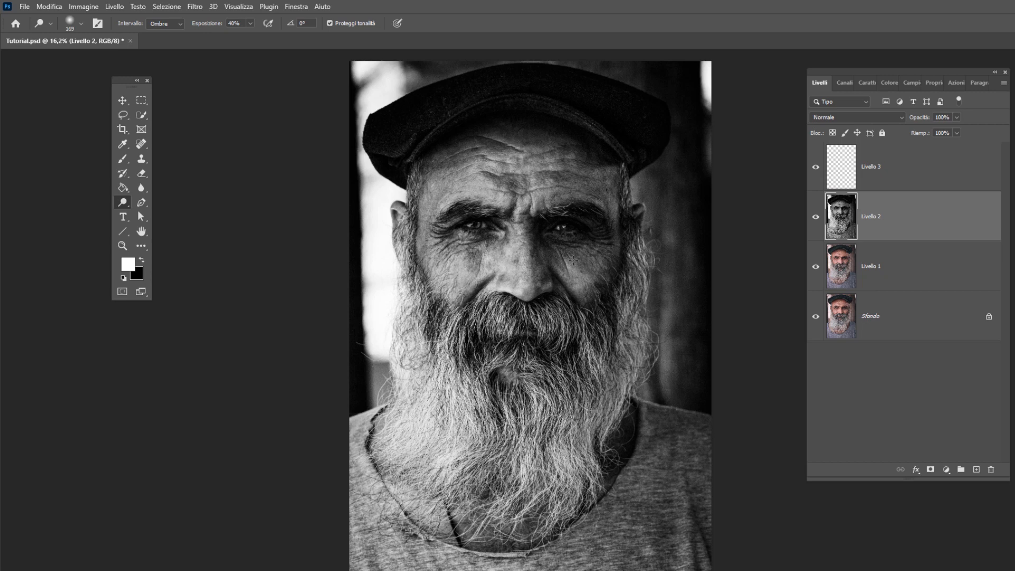
# Step: Select Livello 2 and Livello 3 and stamp all visible layers into a new merged layer on top
pyautogui.press('v')
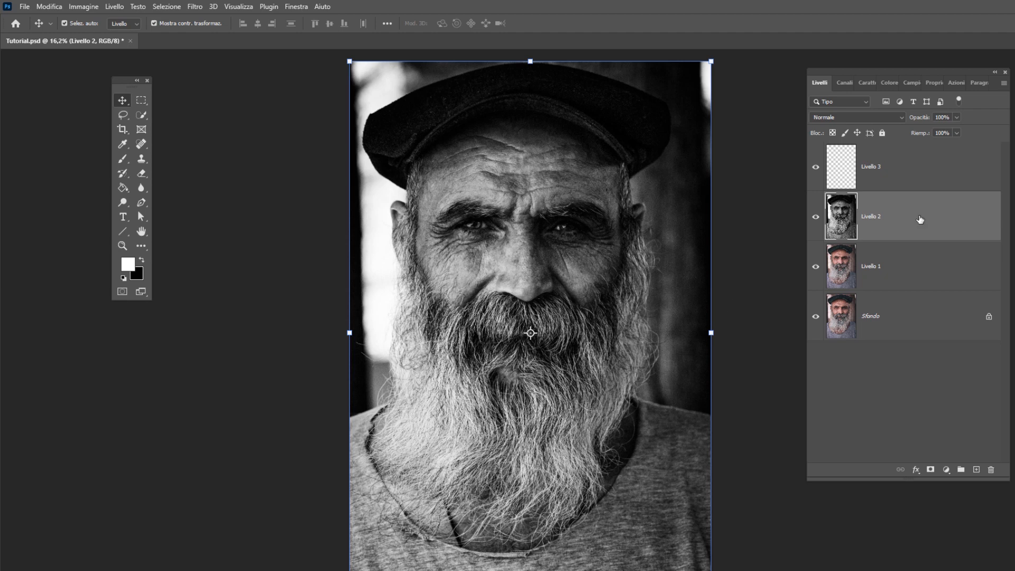
pyautogui.keyDown('ctrl'); pyautogui.click(909, 175); pyautogui.keyUp('ctrl')
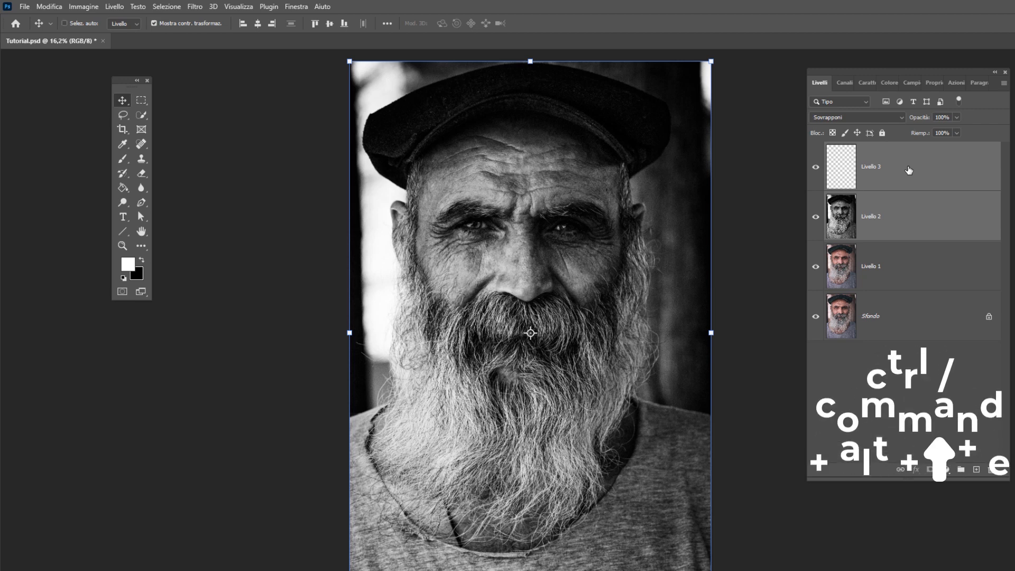
pyautogui.hotkey('ctrl', 'alt', 'shift', 'e')
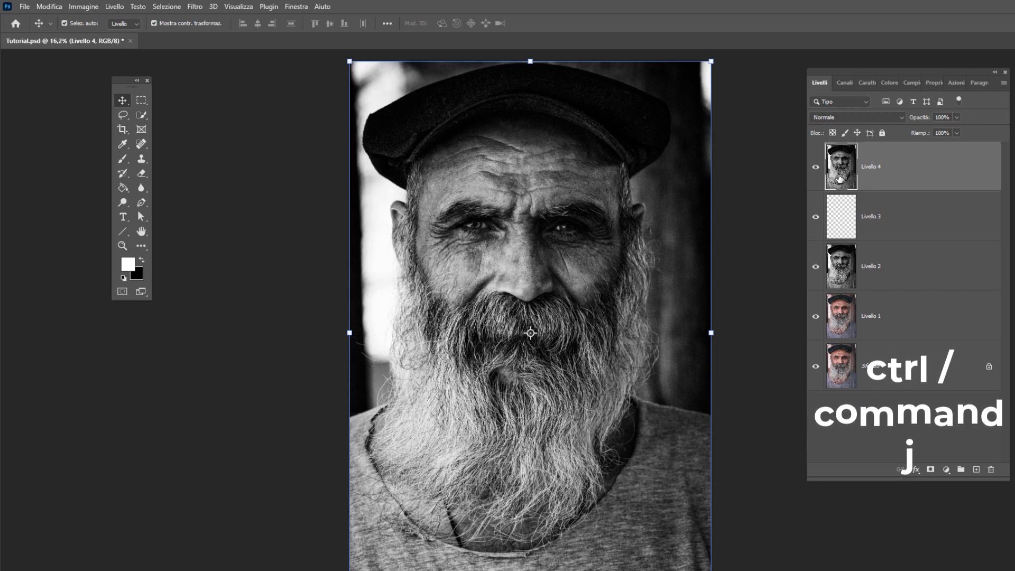
# Step: Duplicate Livello 4 twice and apply the High Pass filter (Accentua passaggio) with a 5,0 pixel radius to the topmost copy
pyautogui.moveTo(839, 178); pyautogui.dragTo(977, 468)
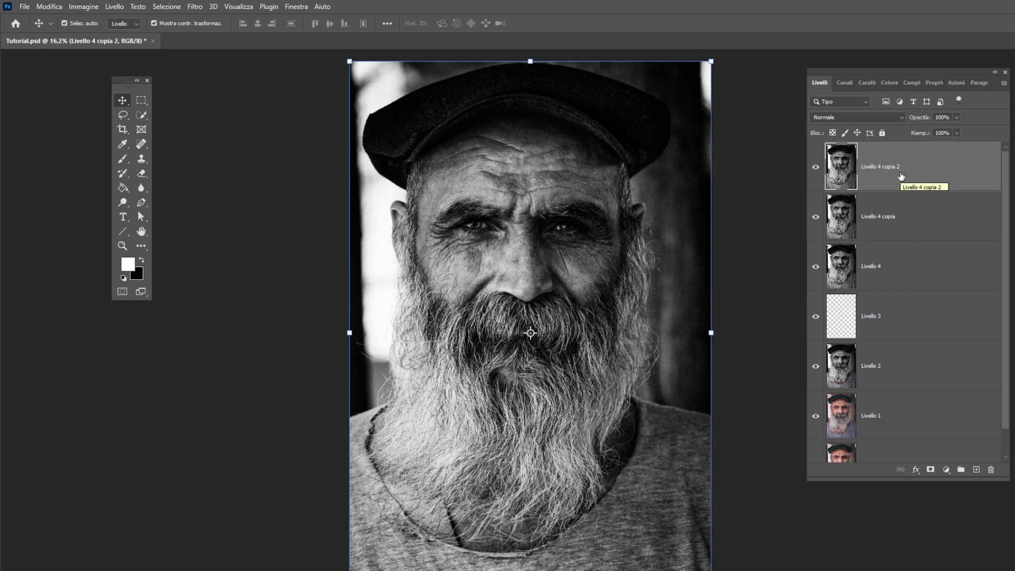
pyautogui.click(195, 7)
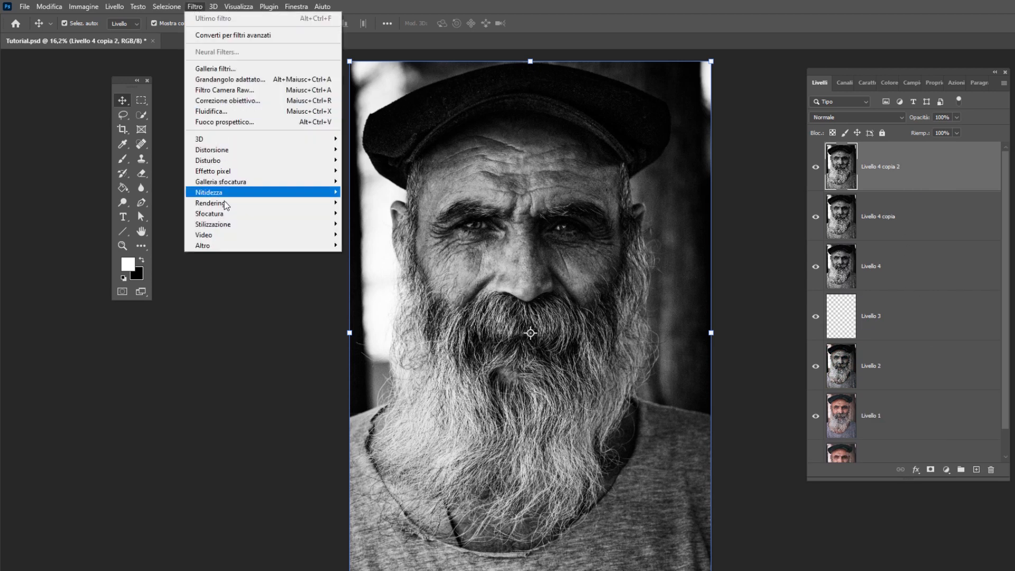
pyautogui.moveTo(314, 252)
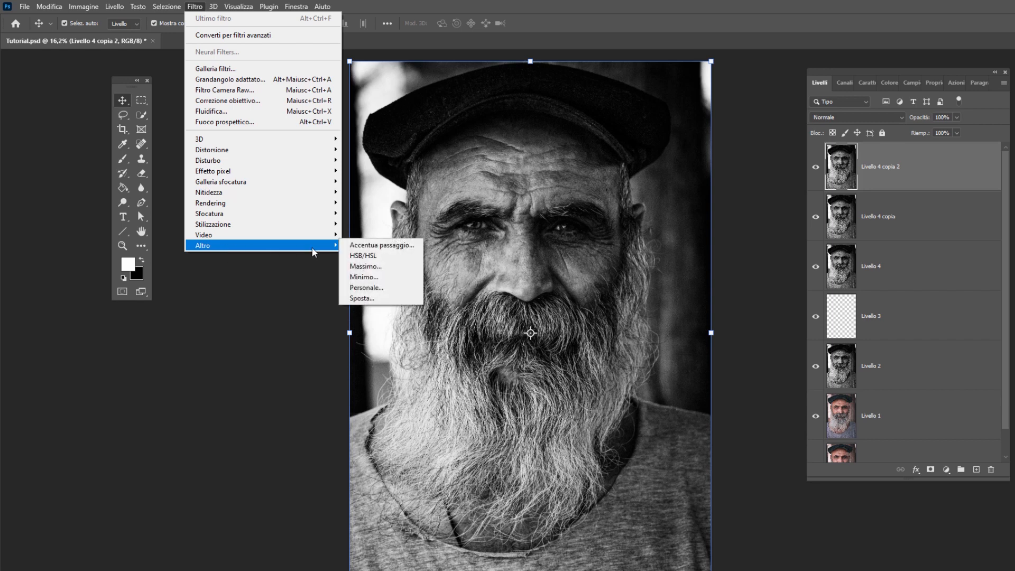
pyautogui.click(382, 245)
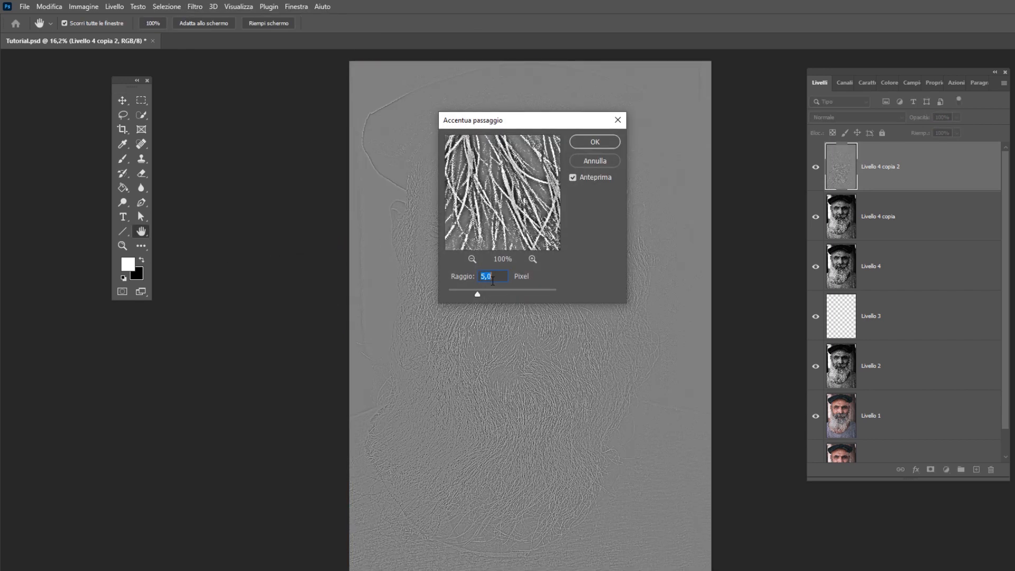
pyautogui.click(601, 142)
pyautogui.press('v')
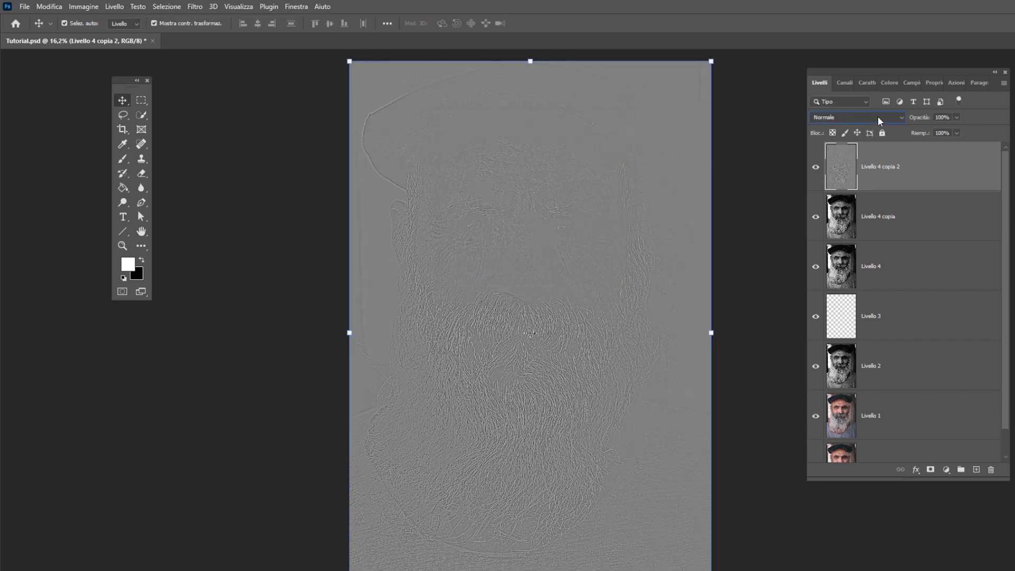
# Step: Set Livello 4 copia 2's blending mode to Sovrapponi and toggle its visibility to compare the sharpening
pyautogui.click(878, 117)
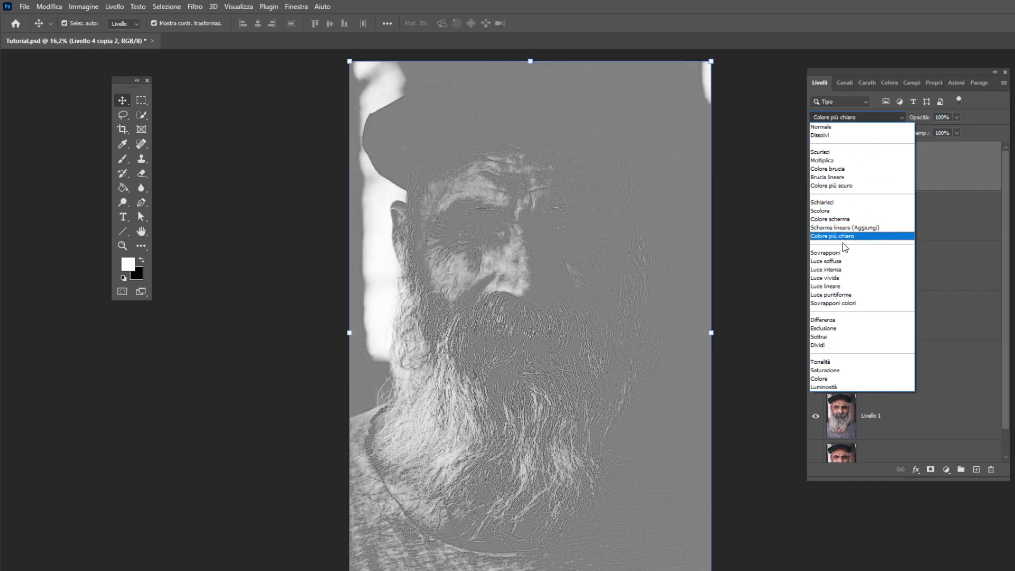
pyautogui.click(841, 253)
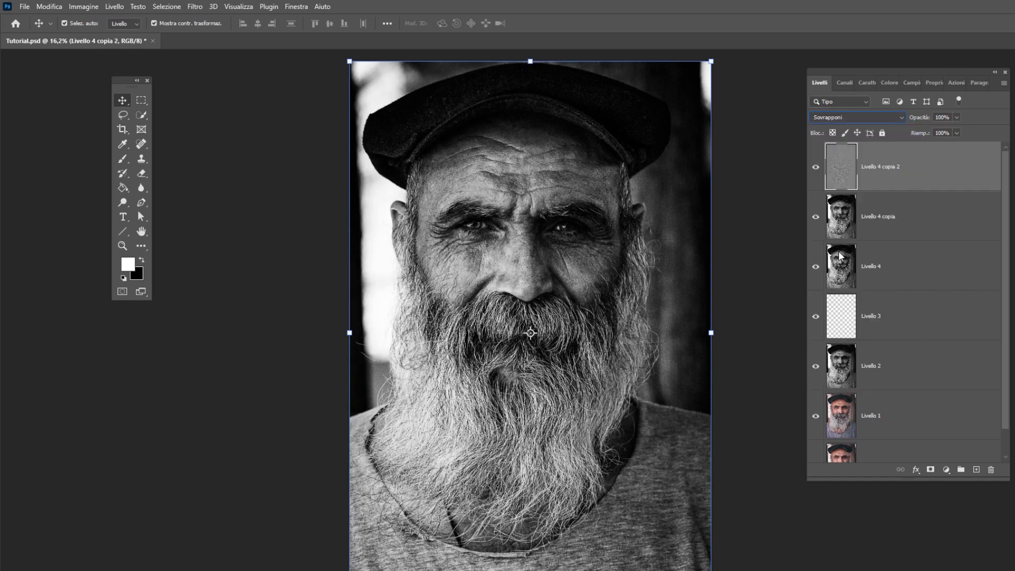
pyautogui.click(817, 169)
pyautogui.click(816, 168)
pyautogui.click(816, 168)
pyautogui.click(817, 168)
pyautogui.click(817, 168)
pyautogui.click(816, 169)
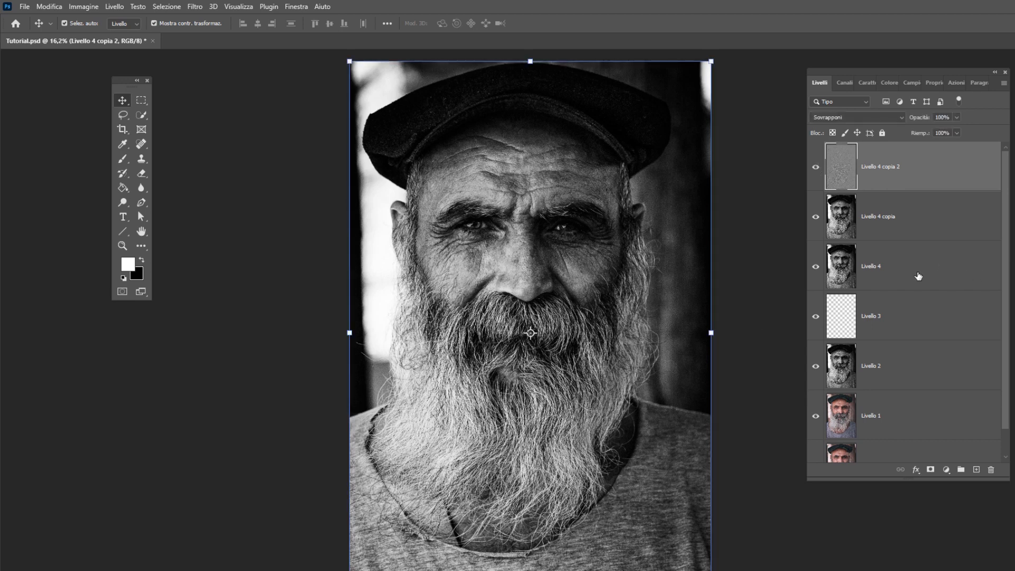
# Step: Select Livello 4 and its two copies and stamp all visible layers into a new merged layer on top
pyautogui.press('ctrl')
pyautogui.keyDown('ctrl'); pyautogui.click(915, 224); pyautogui.keyUp('ctrl')
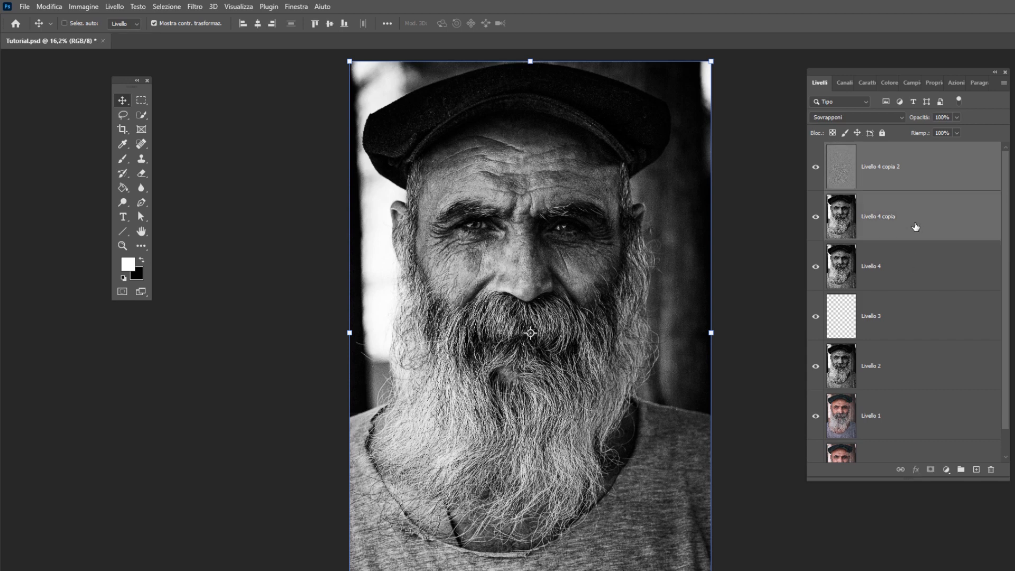
pyautogui.keyDown('ctrl'); pyautogui.click(919, 275); pyautogui.keyUp('ctrl')
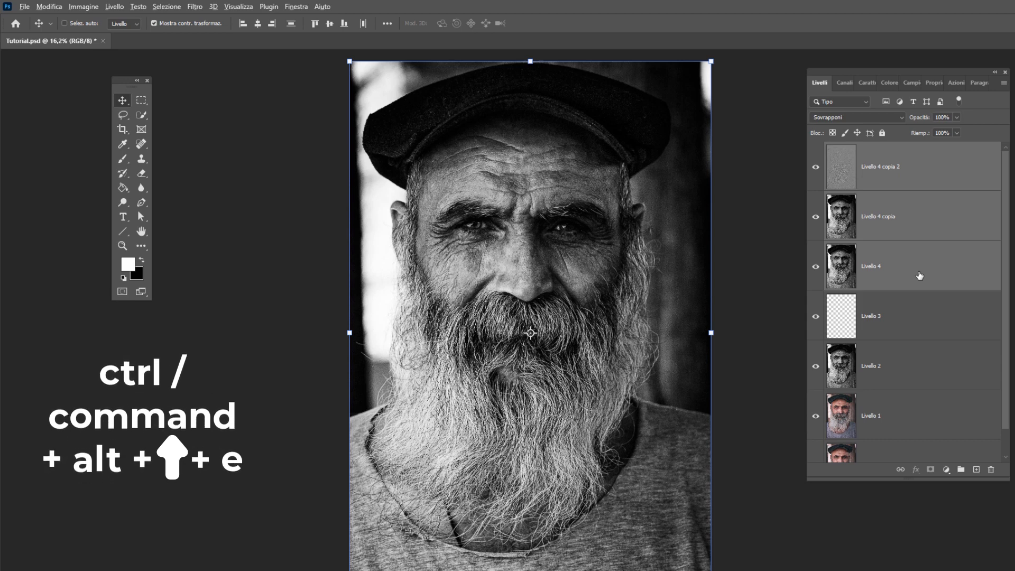
pyautogui.hotkey('ctrl', 'alt', 'shift', 'e')
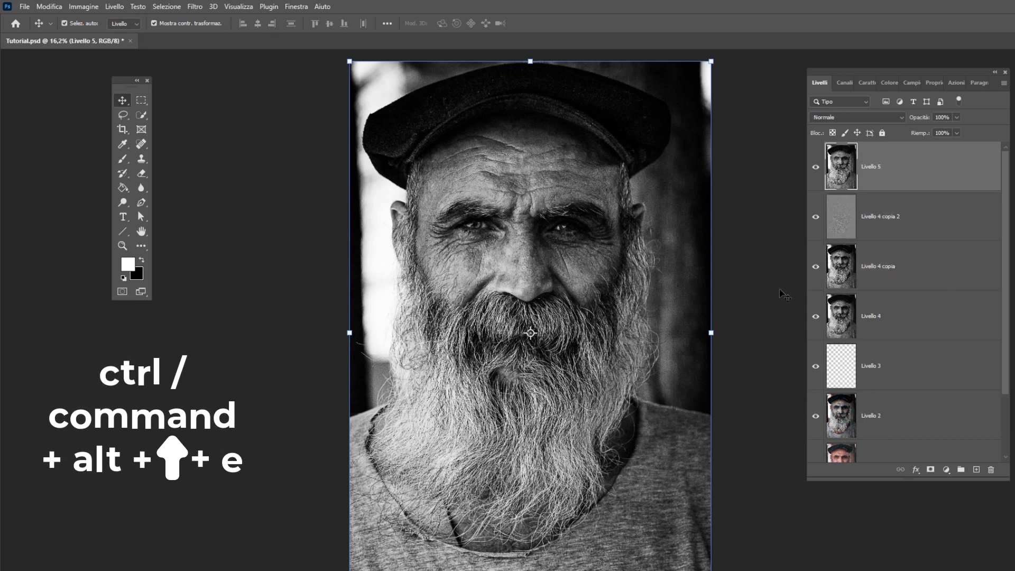